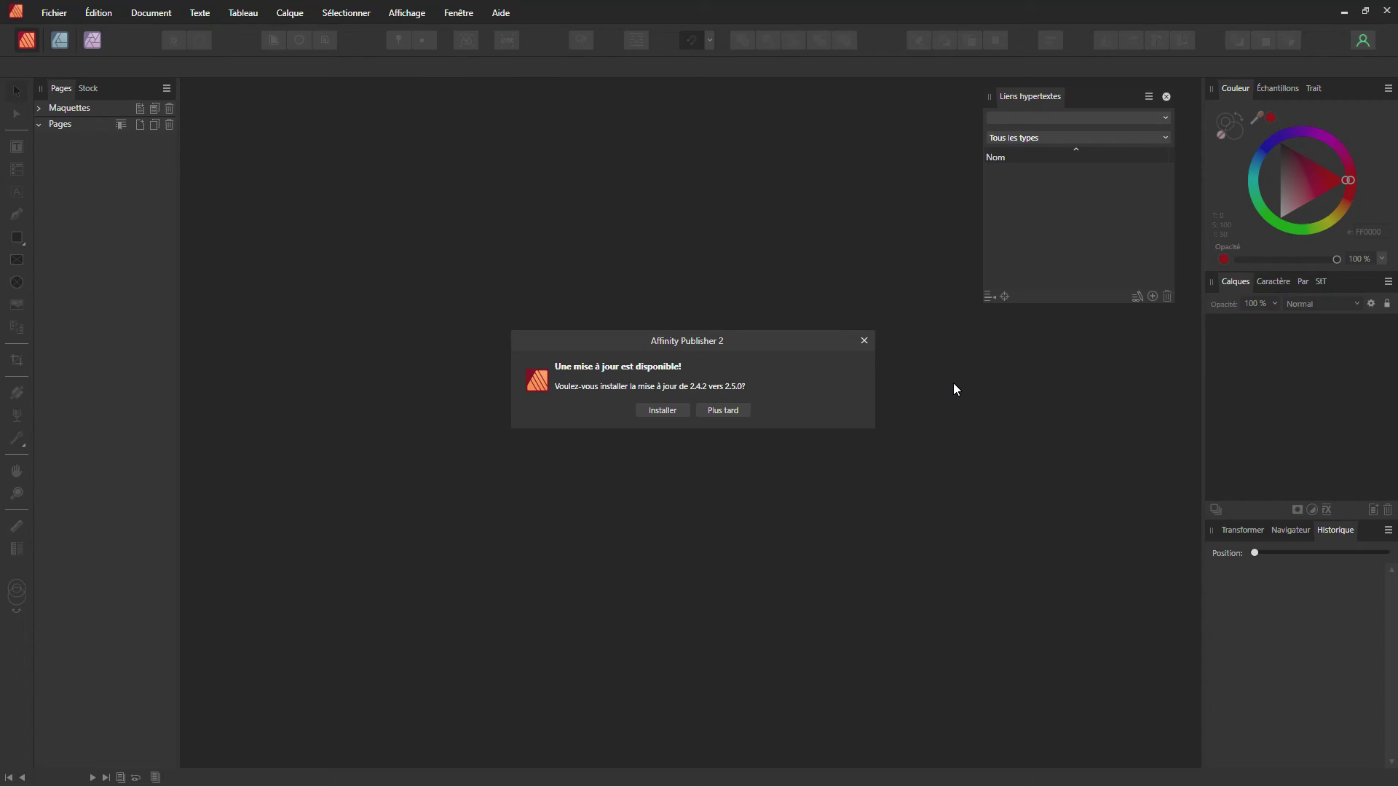
Install the Affinity 2.5 update from the update dialog.
left_click(662, 410)
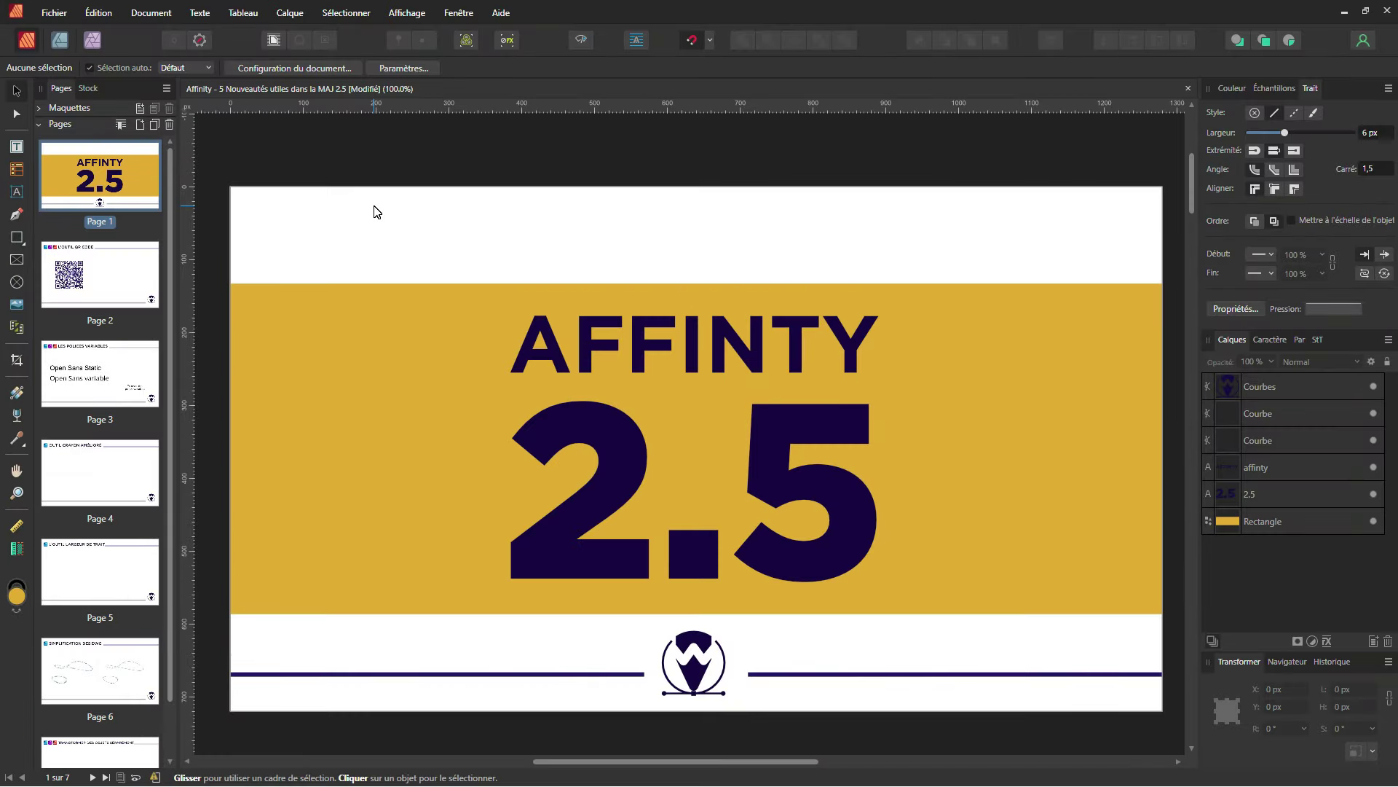
Go to the Page 2 QR code slide and expand the shape tools flyout.
left_click(124, 288)
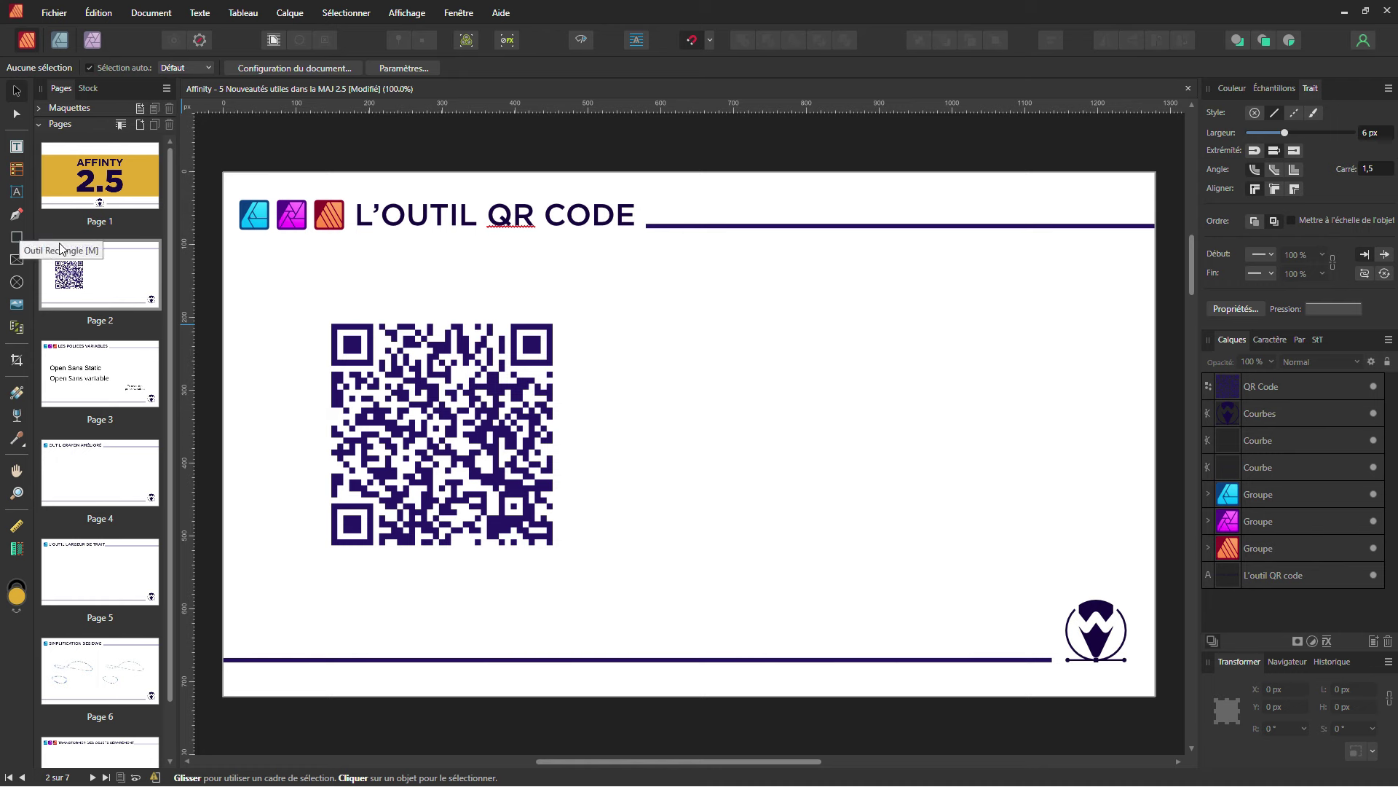
left_click(21, 241)
left_click(22, 240)
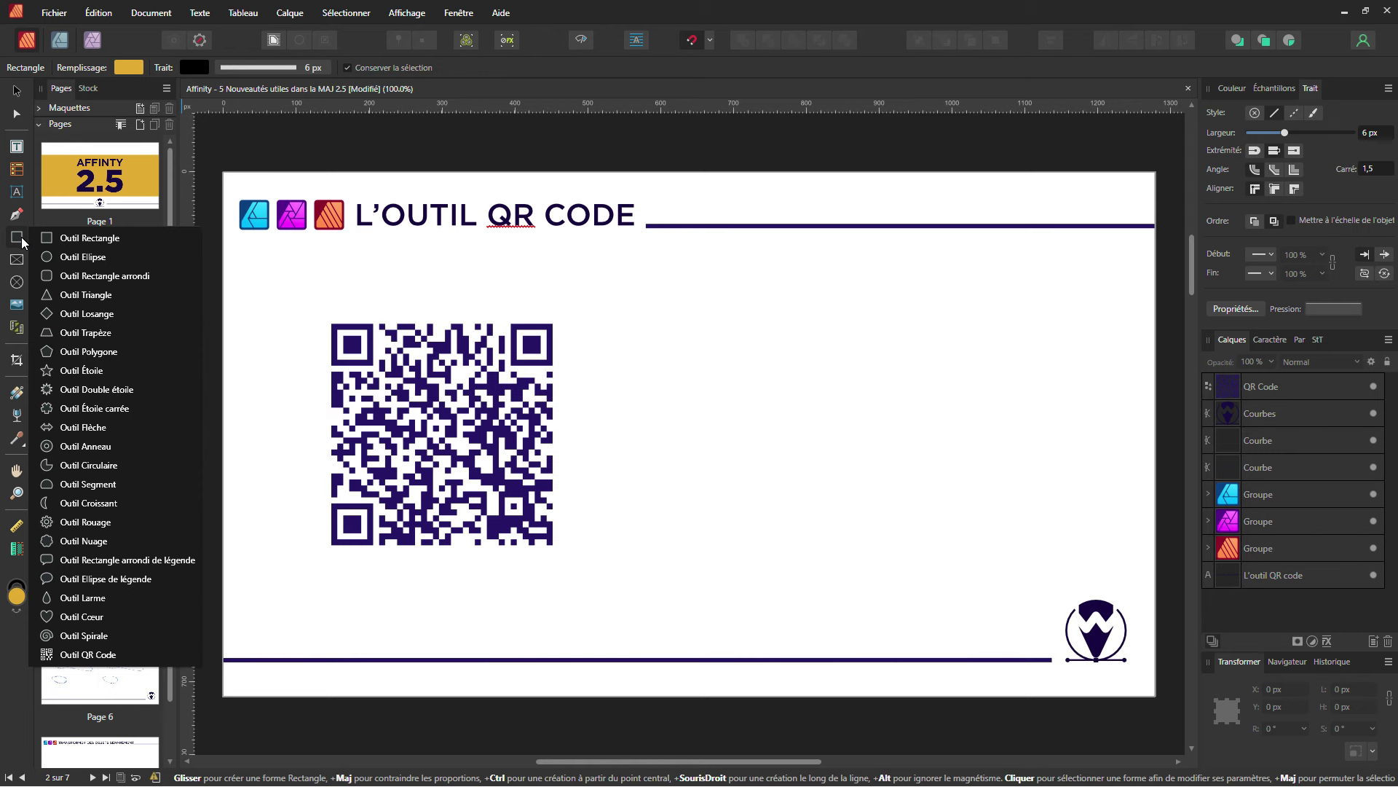
Draw a new QR code to the right of the first one, with no outline.
left_click(78, 655)
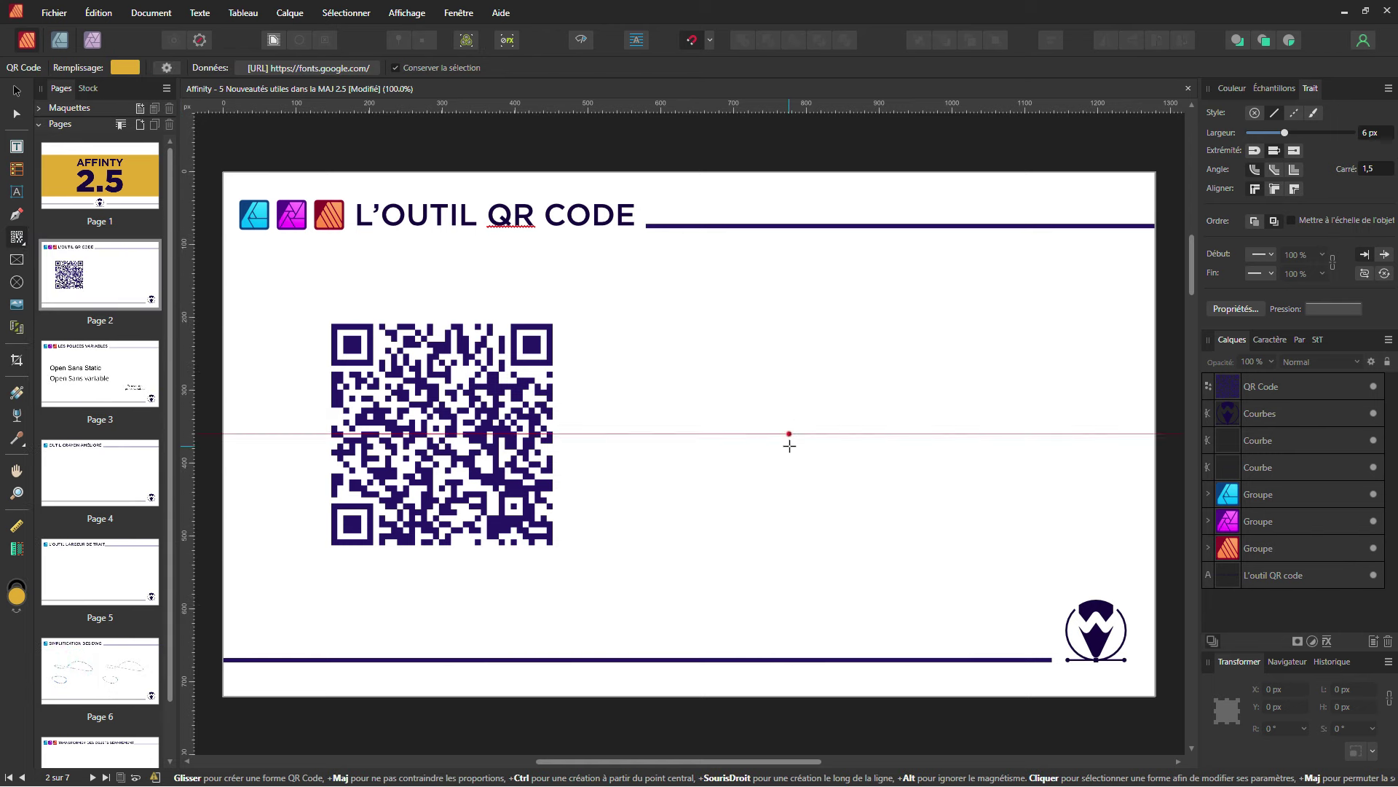
left_click_drag(723, 323, 945, 545)
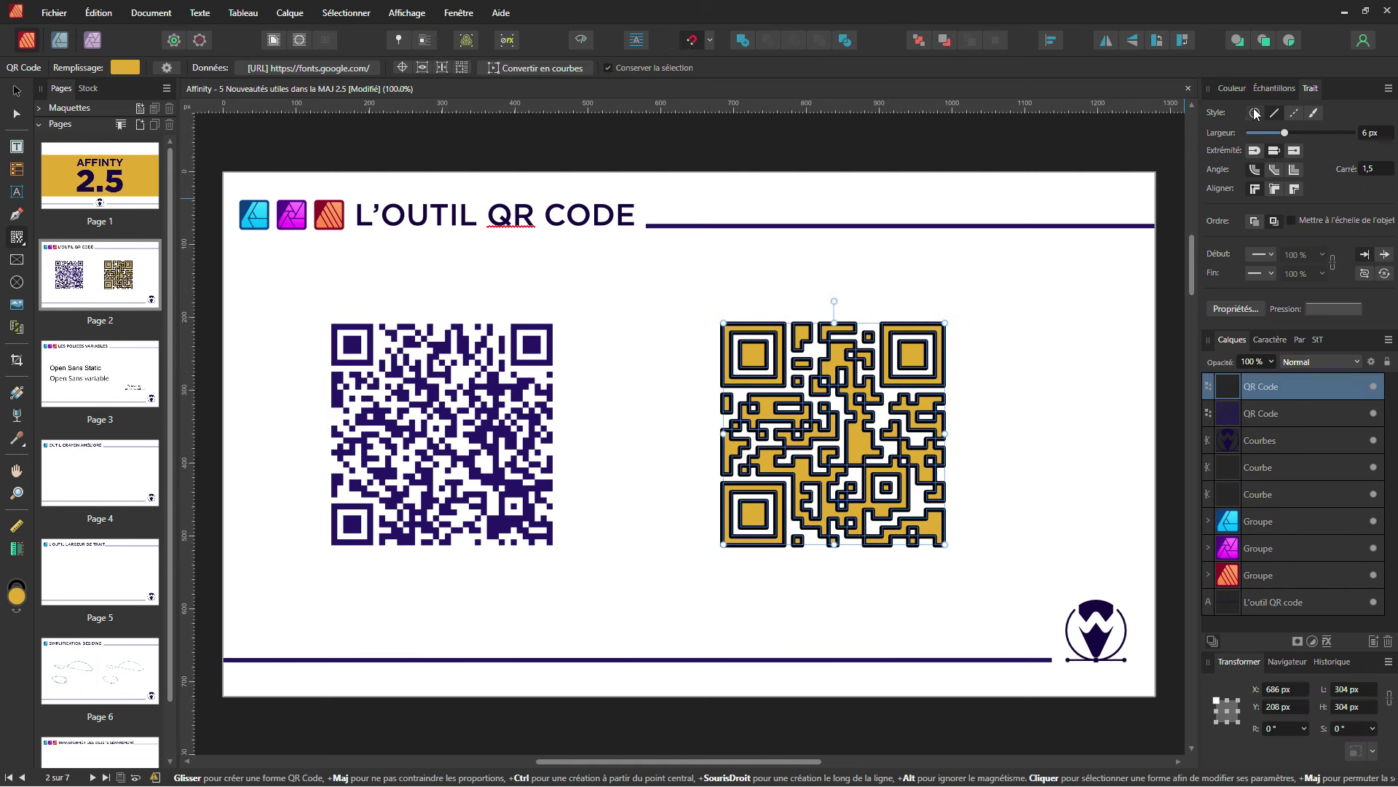
left_click(1231, 88)
left_click(1219, 133)
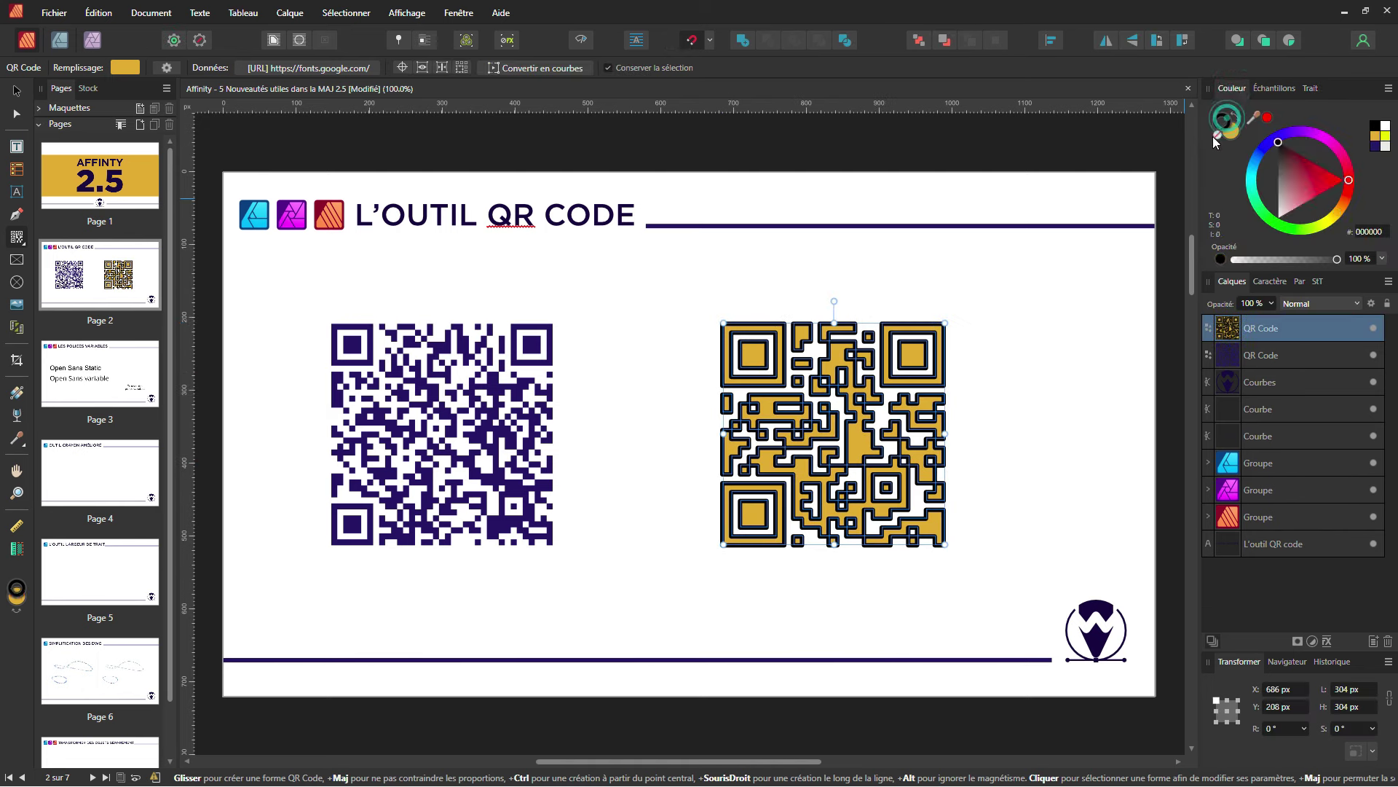
In the QR code's Données settings, switch Type to E-mail and back to URL.
left_click(337, 68)
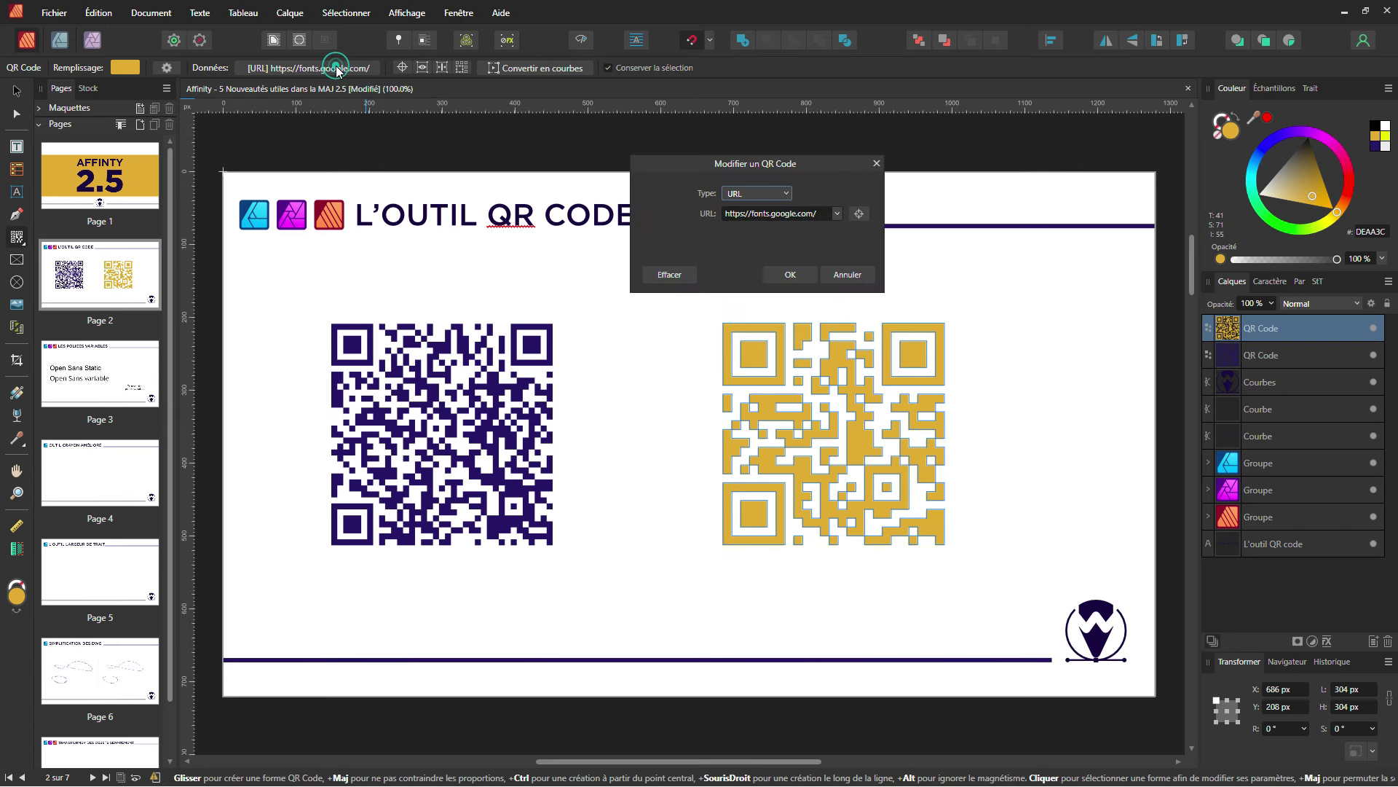
left_click(758, 196)
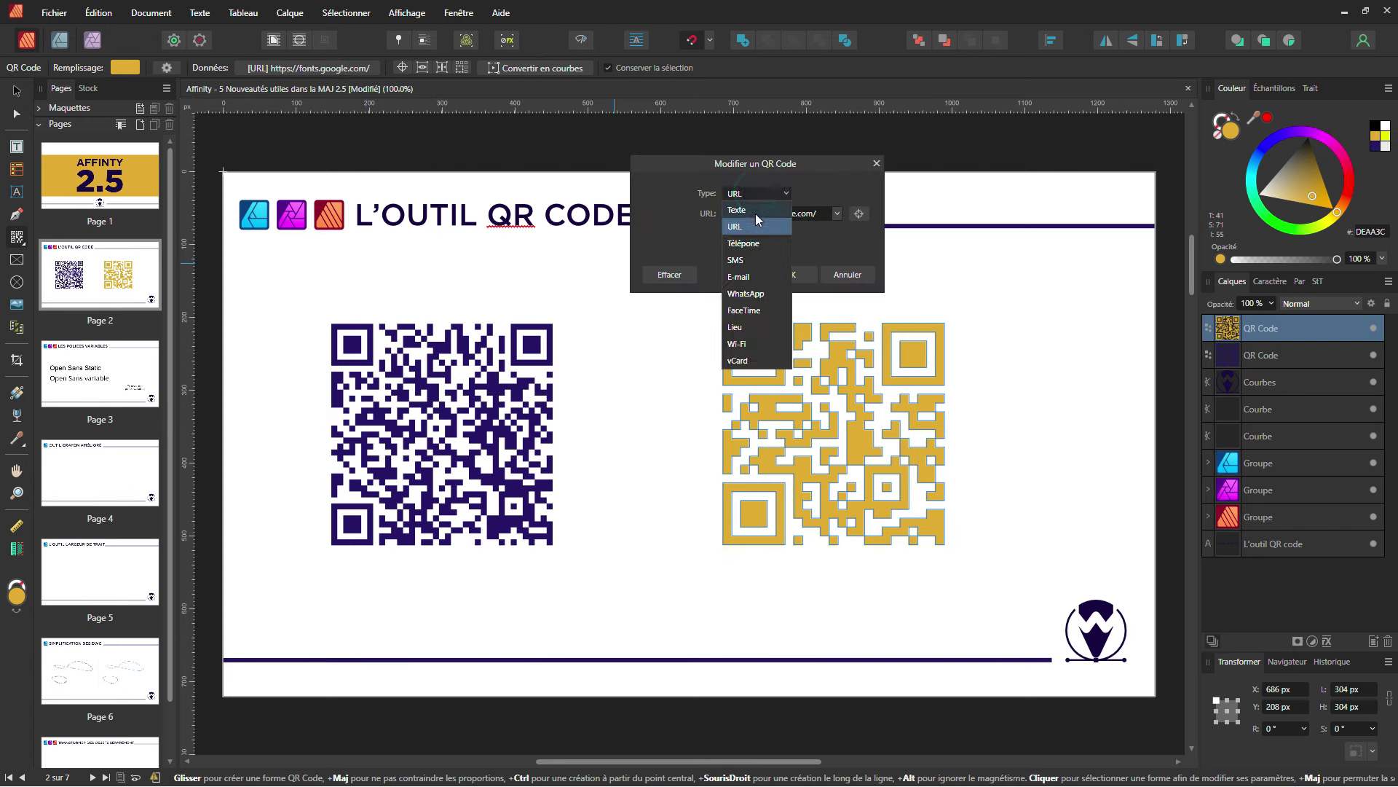
left_click(743, 276)
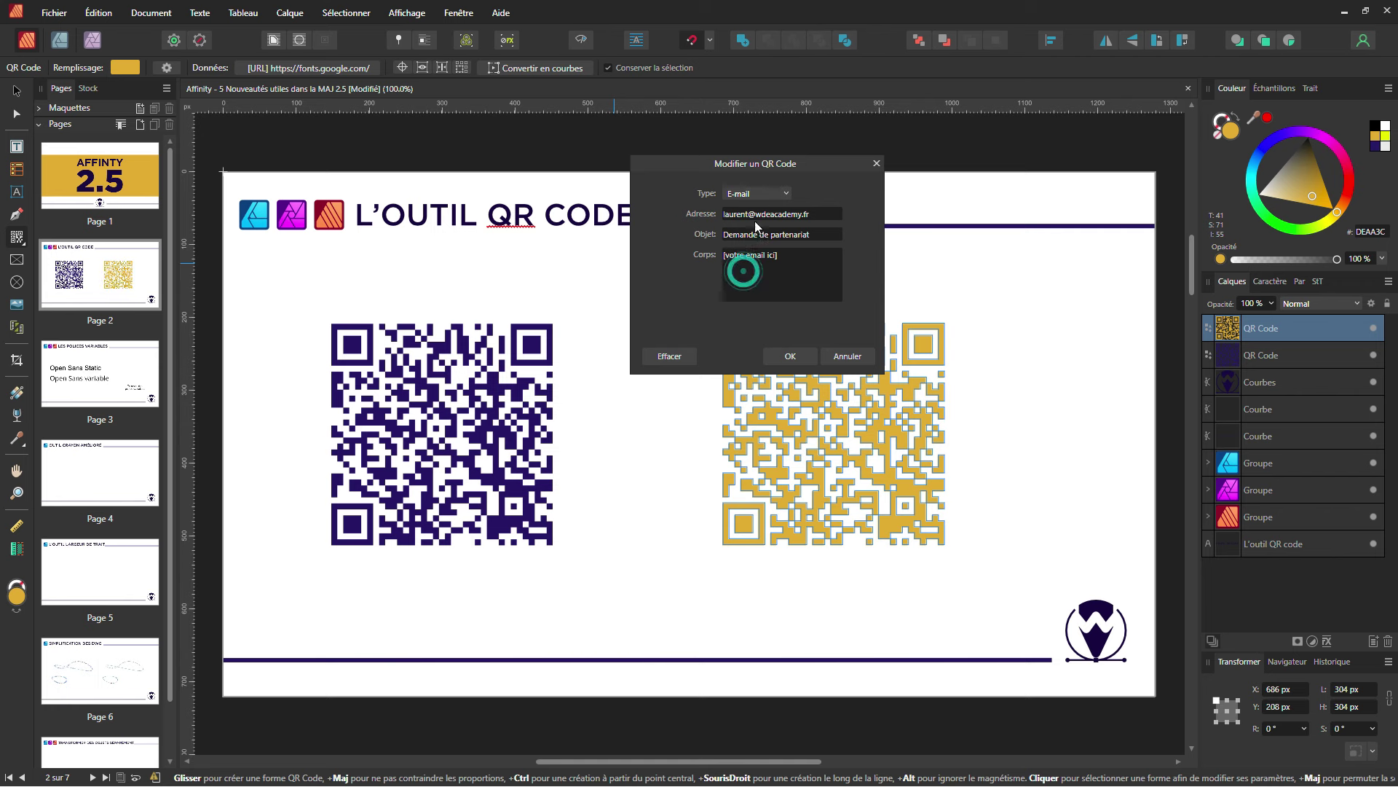
left_click(757, 194)
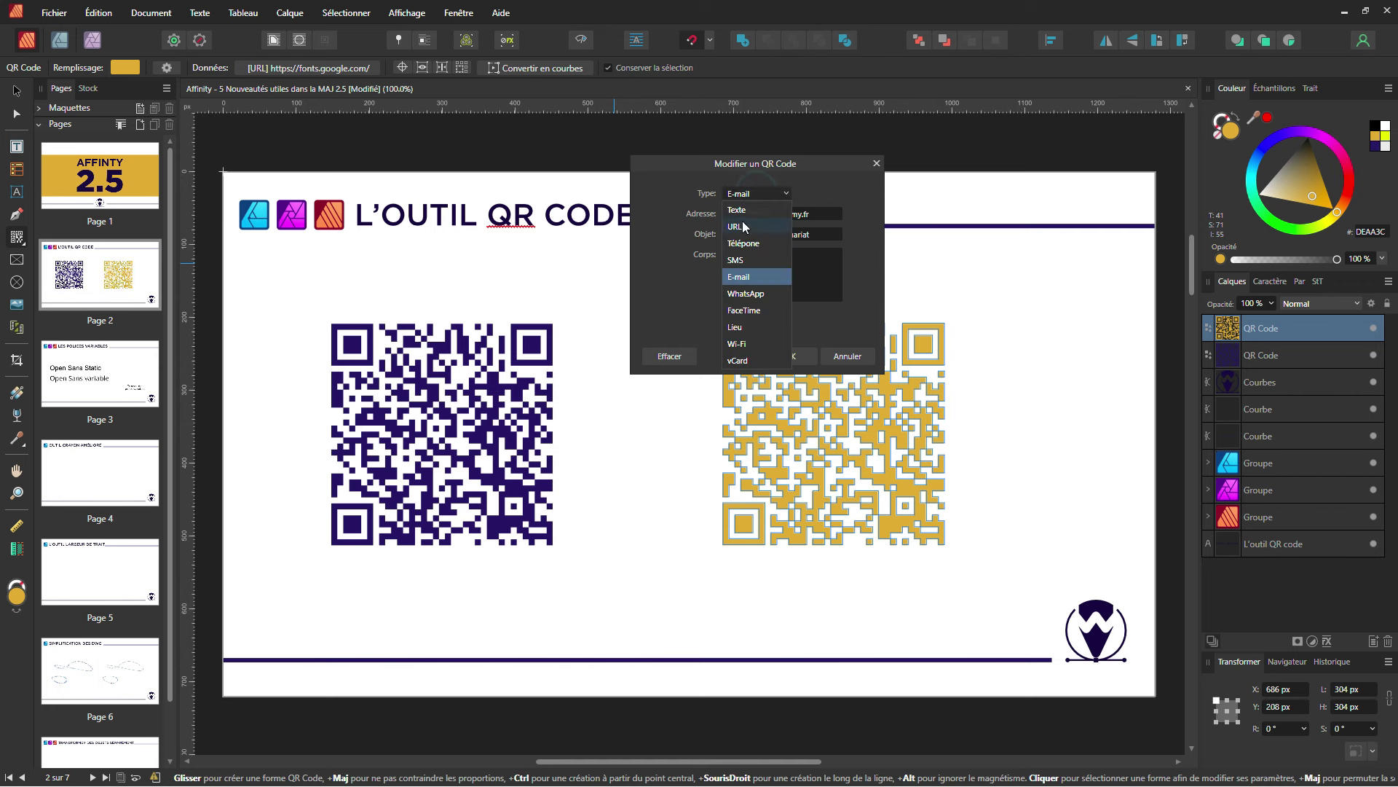
left_click(745, 228)
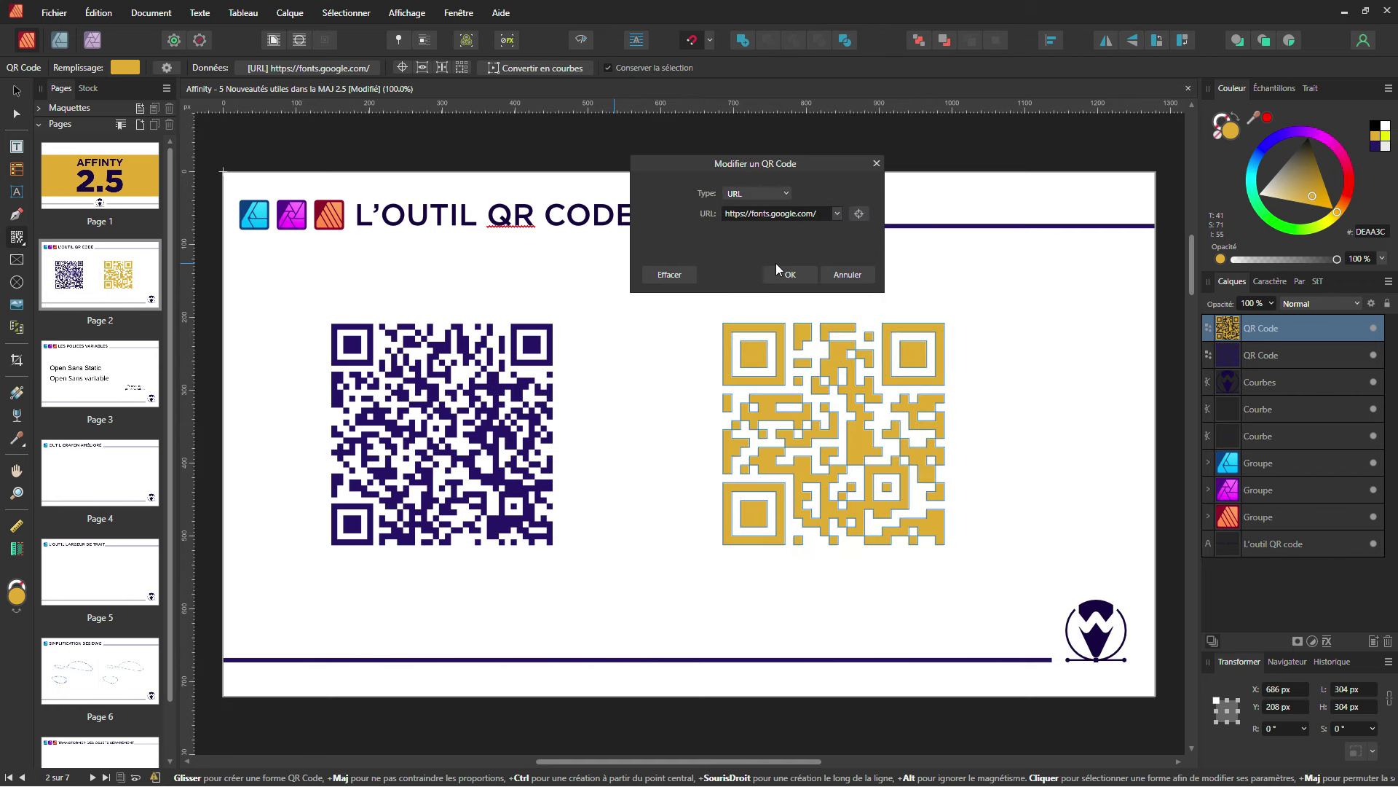
left_click(792, 198)
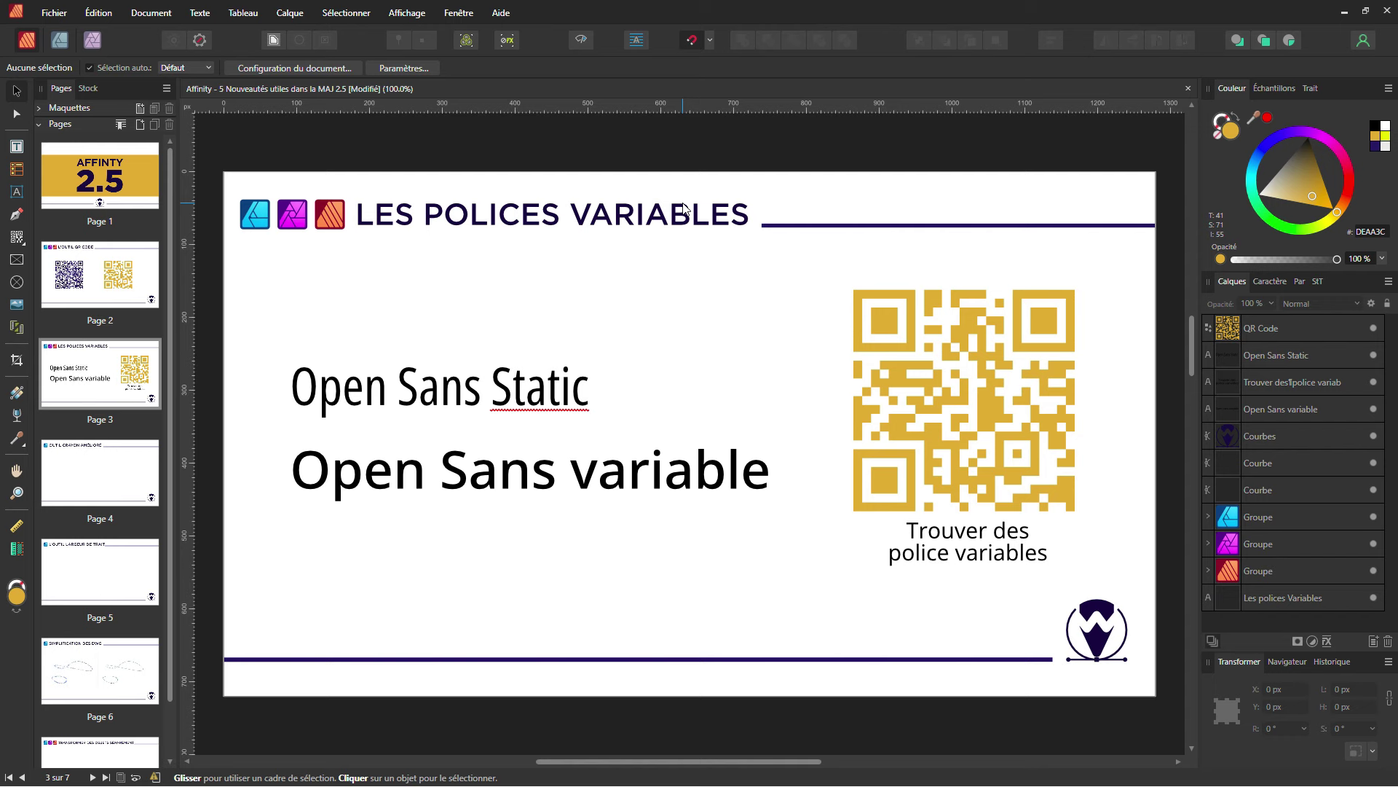
Select the Open Sans Static text on the Les Polices Variables slide.
left_click(410, 405)
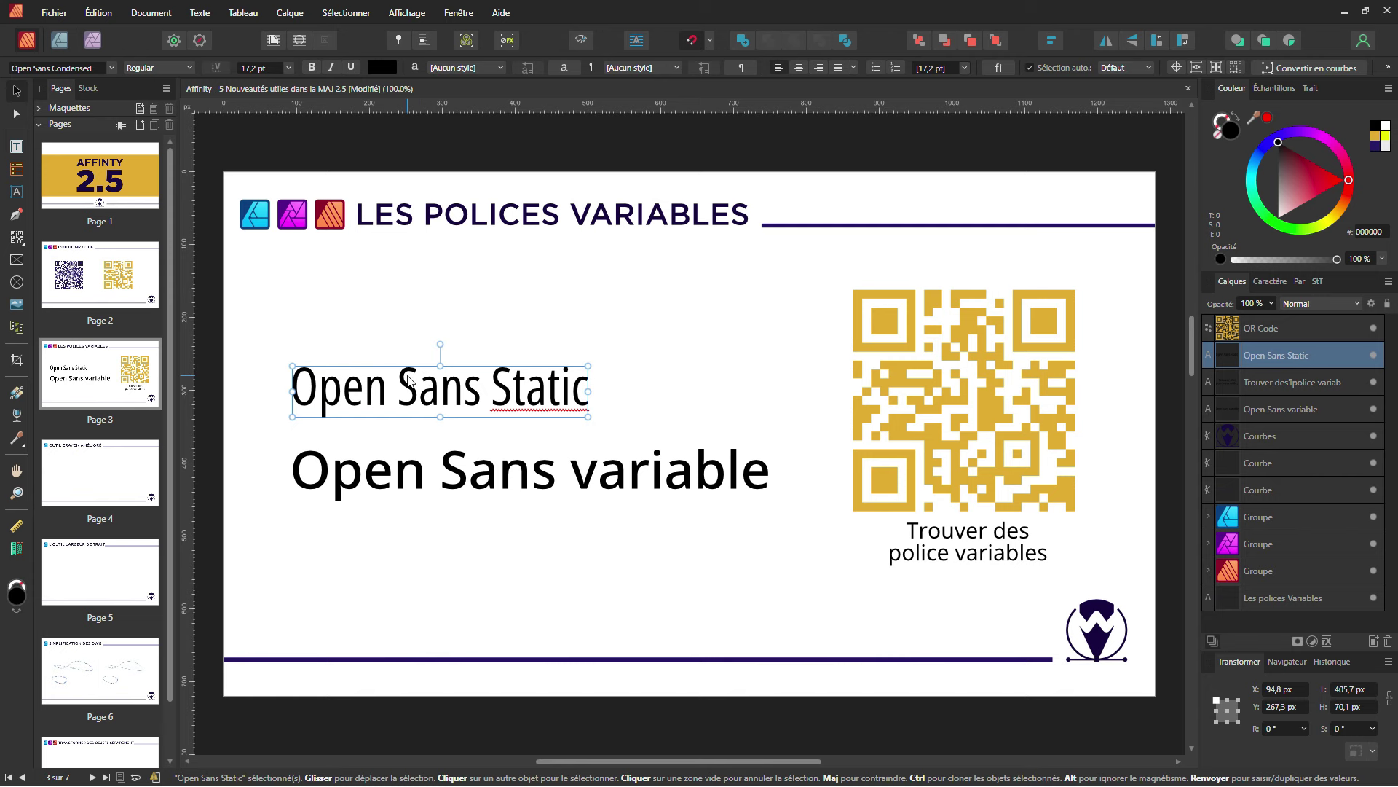
Set the Open Sans variable text's font family to Open Sans.
left_click(113, 69)
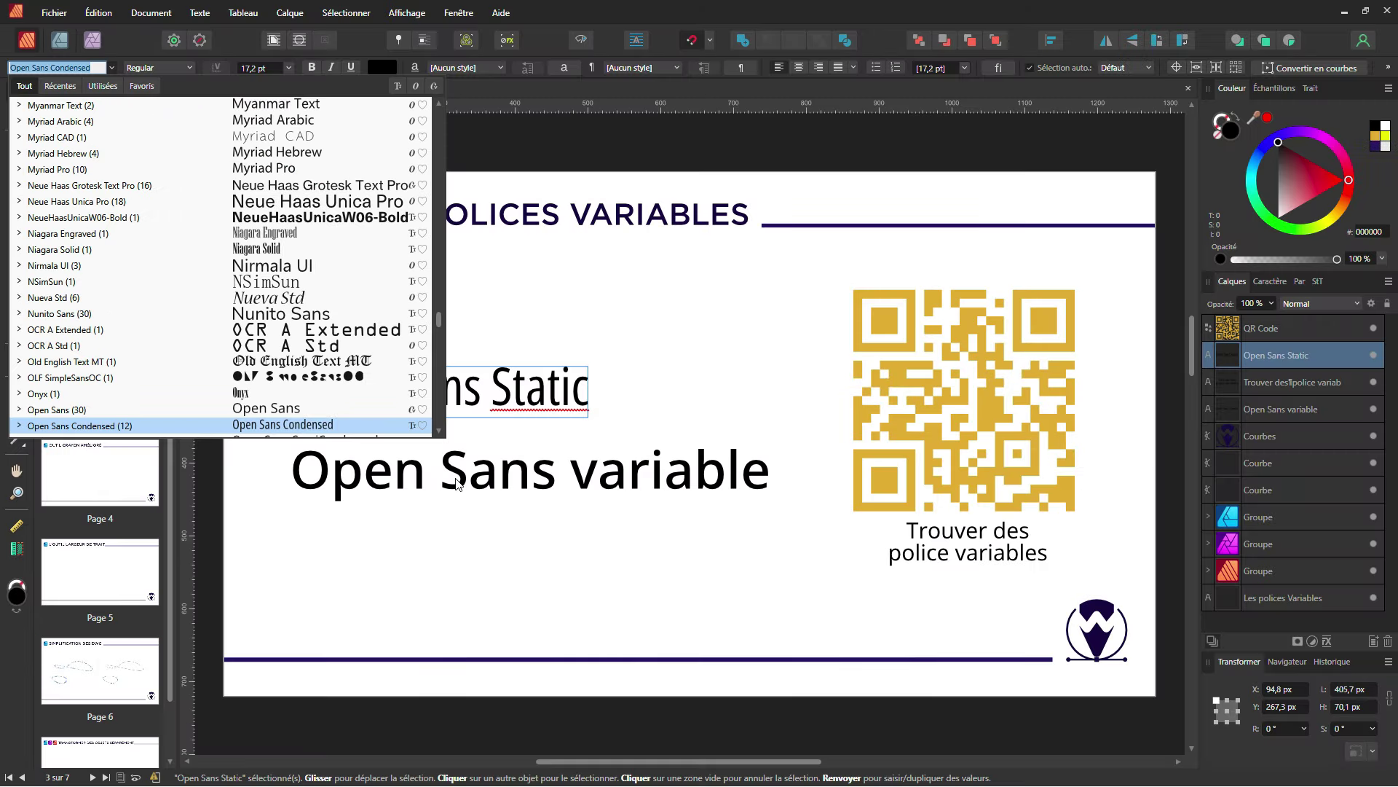
left_click(464, 482)
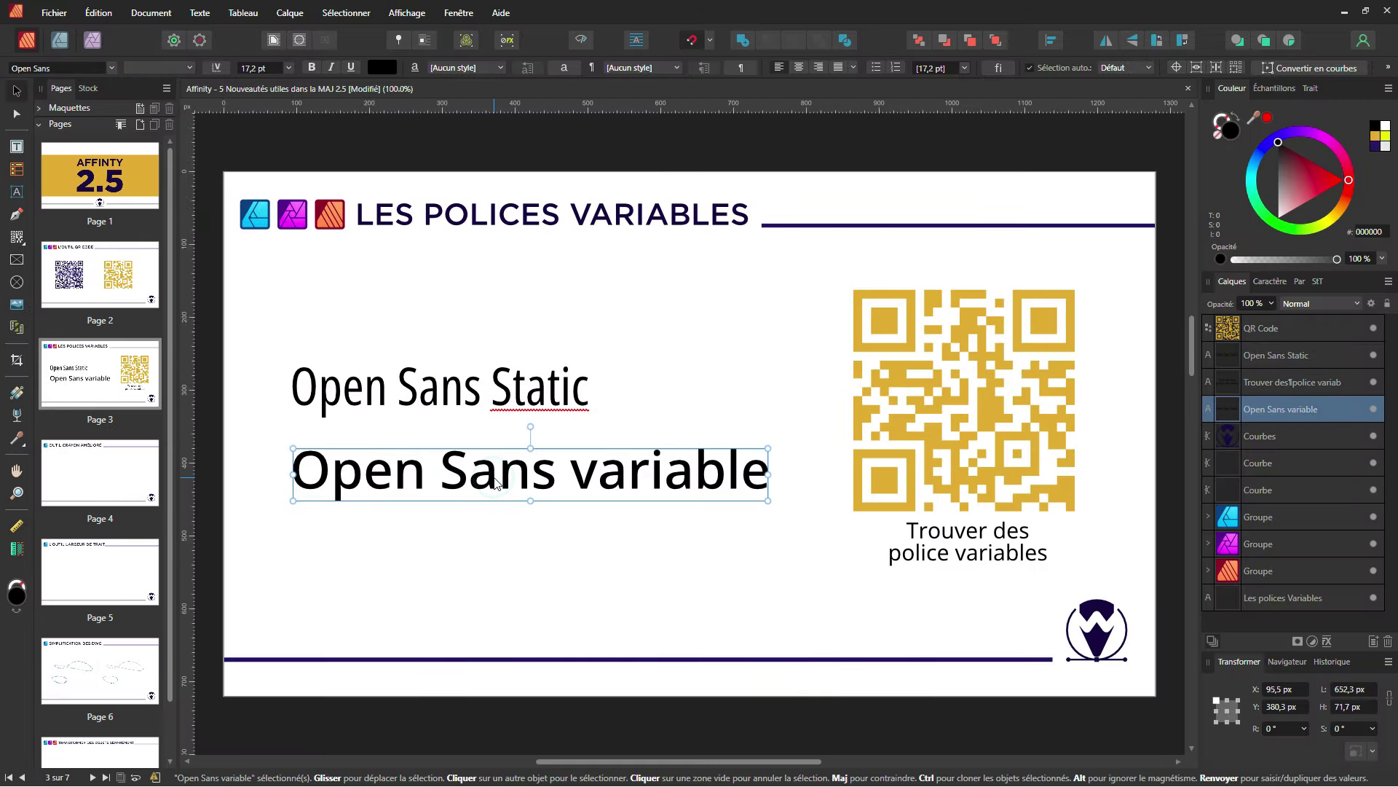
left_click(112, 67)
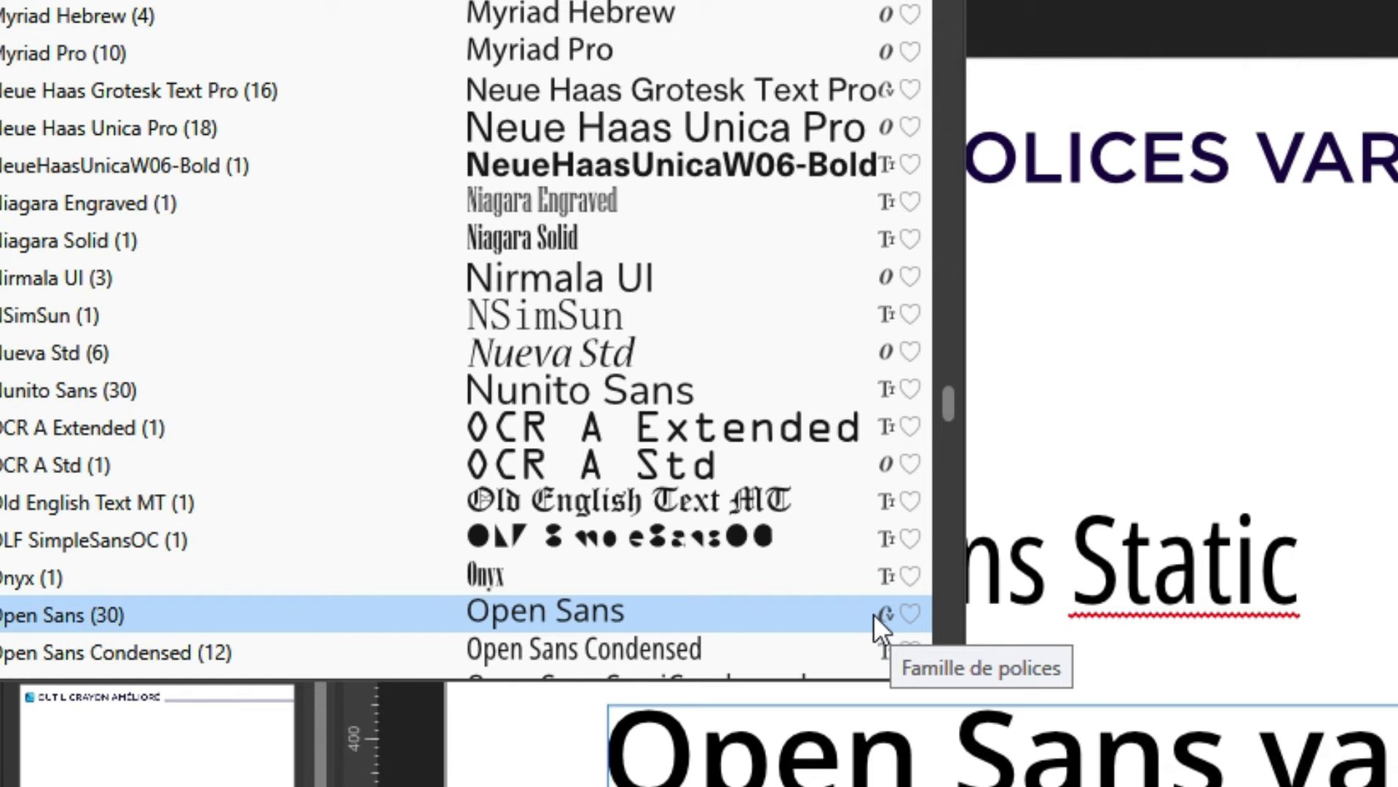
left_click(644, 8)
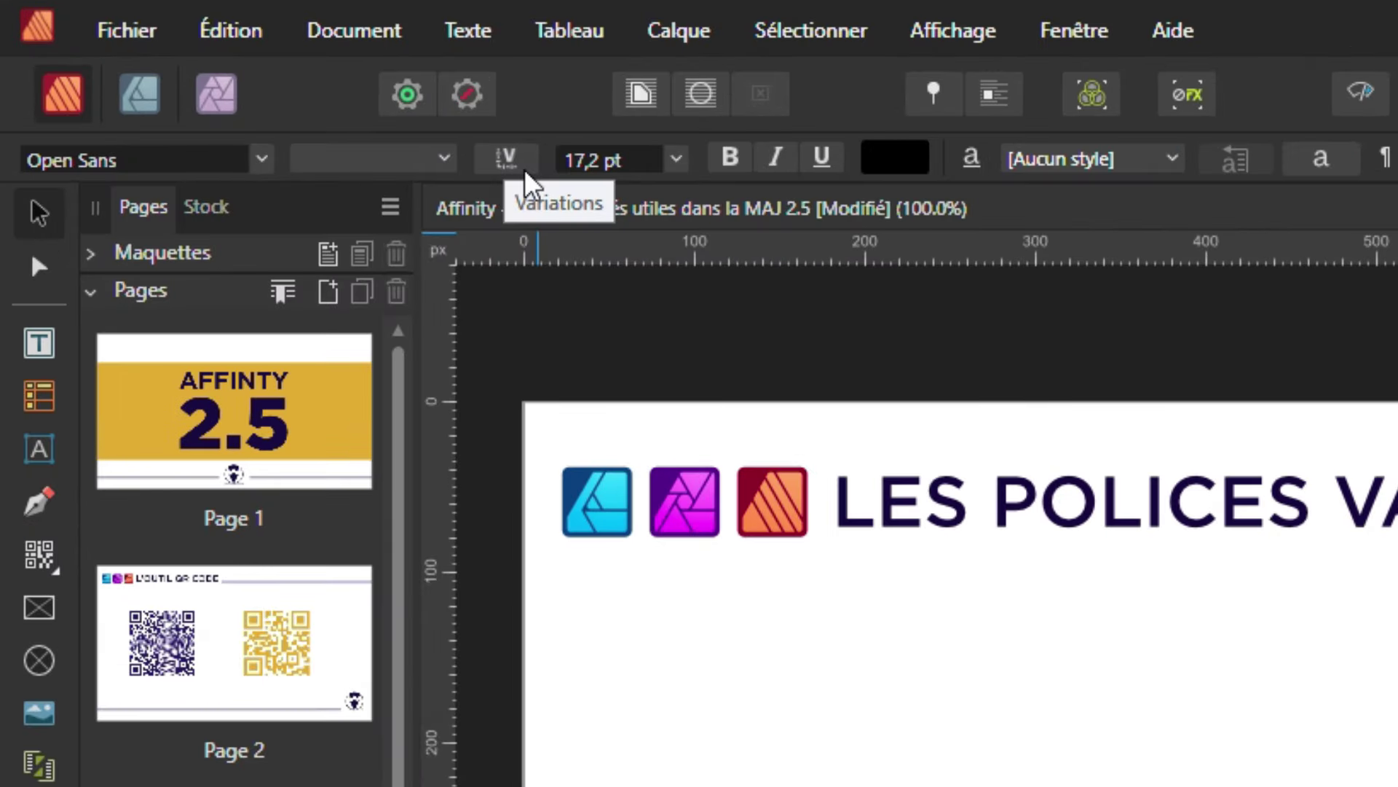
Set the Open Sans variable text's Weight axis to 300 and Width to 77.5.
left_click(519, 165)
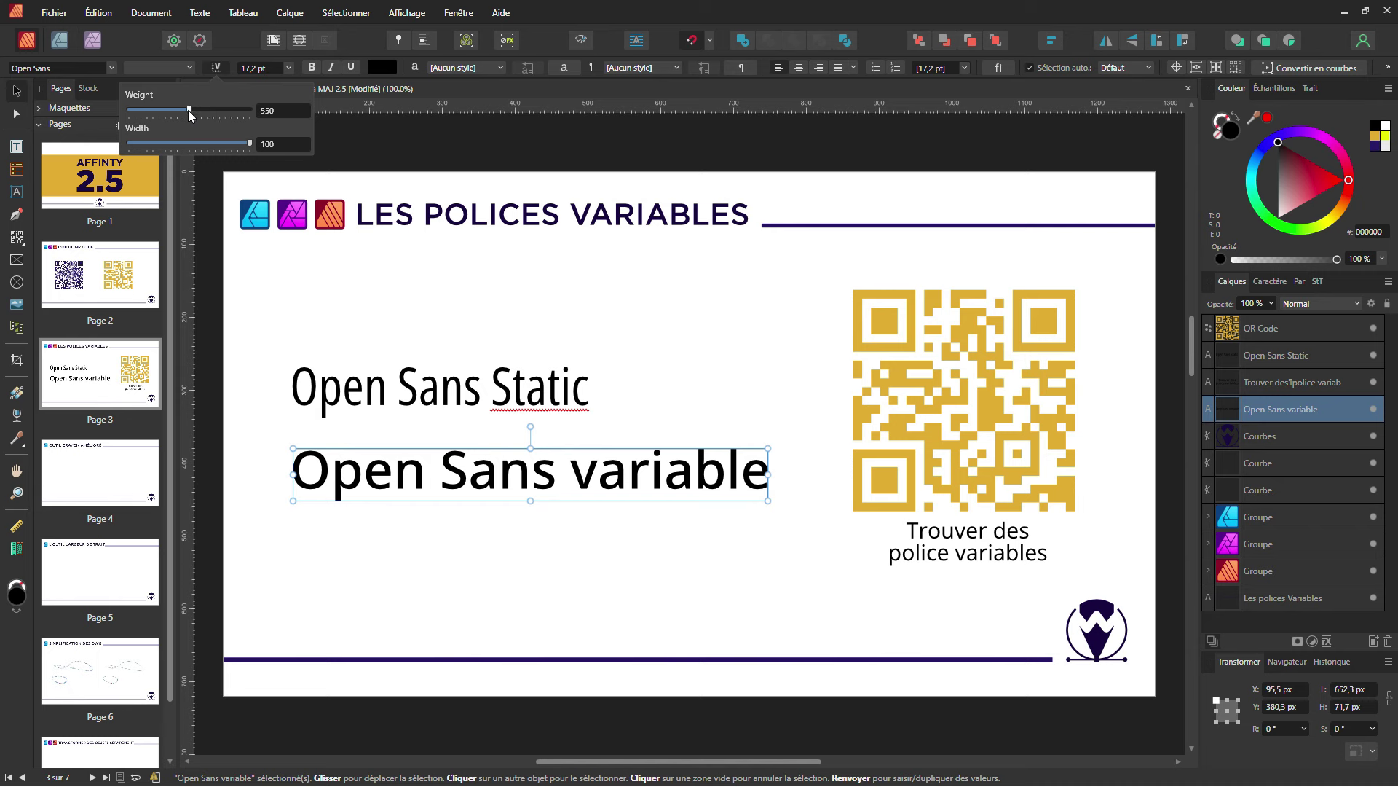
left_click_drag(190, 110, 123, 112)
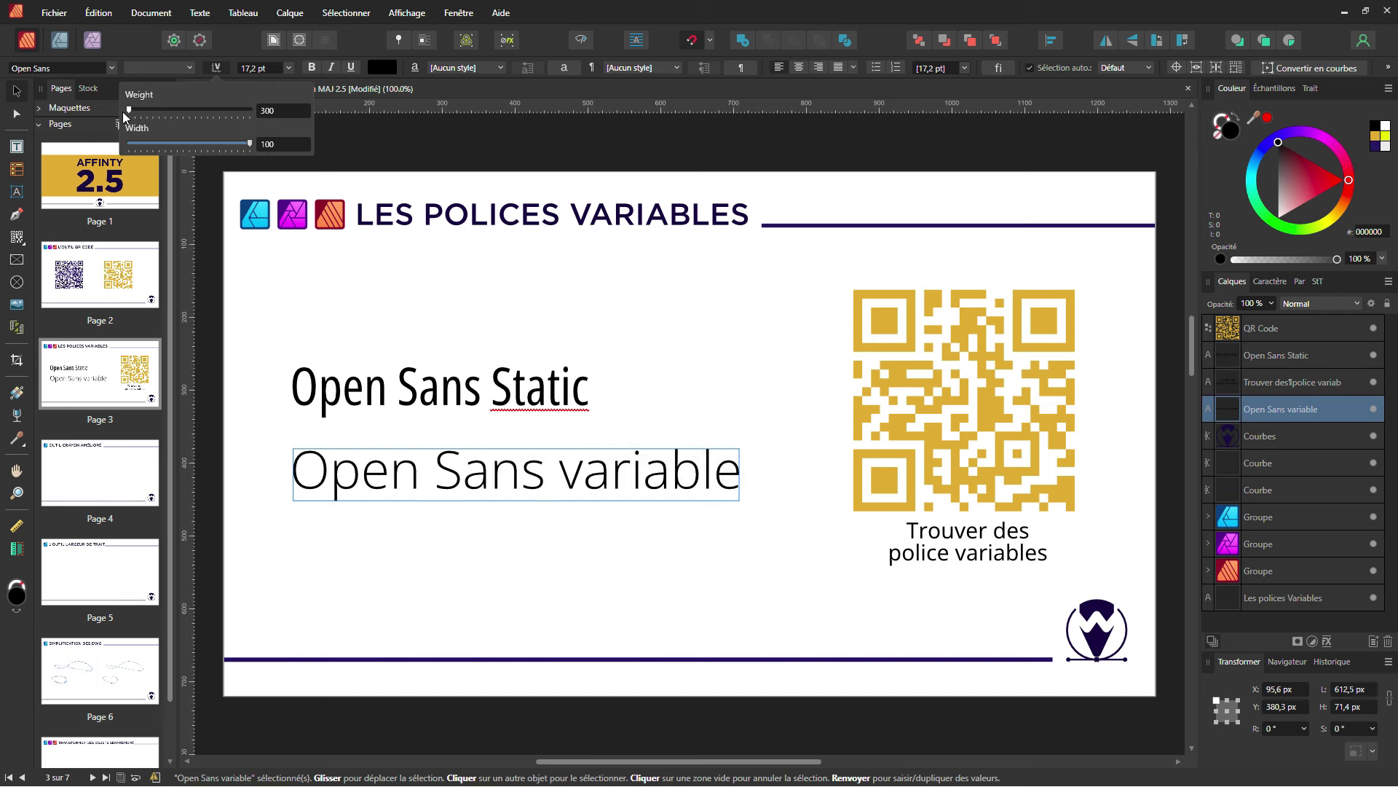
mouse_move(246, 143)
left_mouse_down()
mouse_move(137, 146)
mouse_move(149, 150)
left_mouse_up()
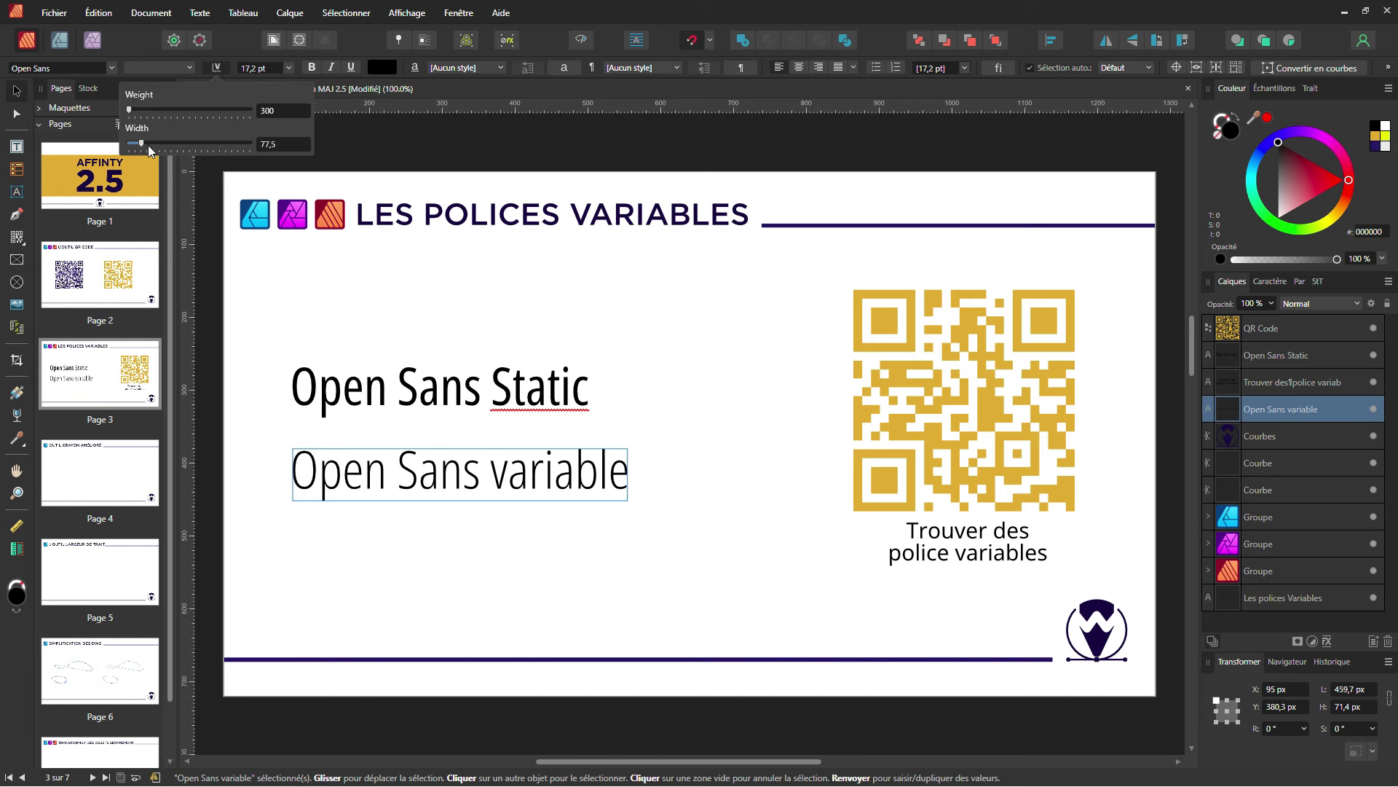
left_click(644, 602)
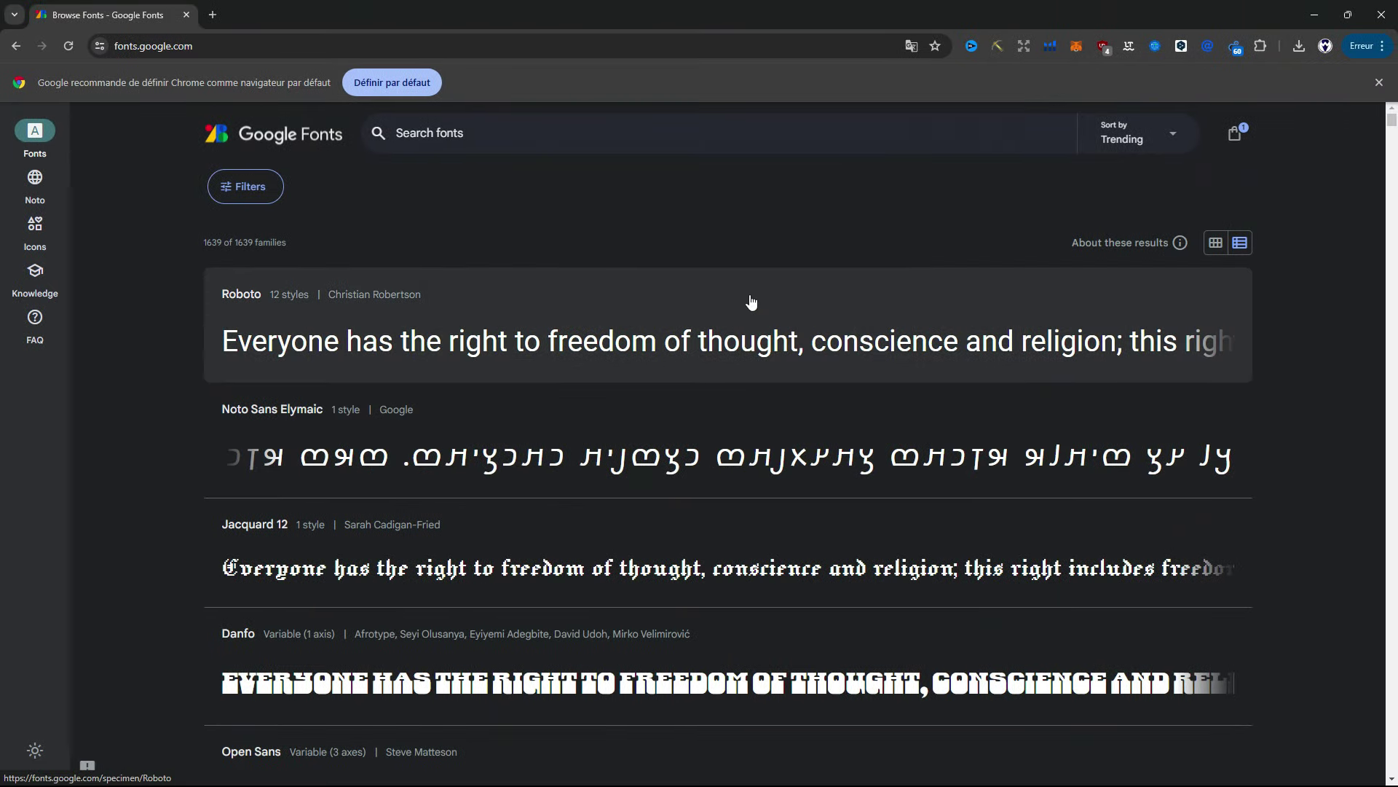
Filter the Google Fonts list to Variable fonts under Technology.
left_click(269, 196)
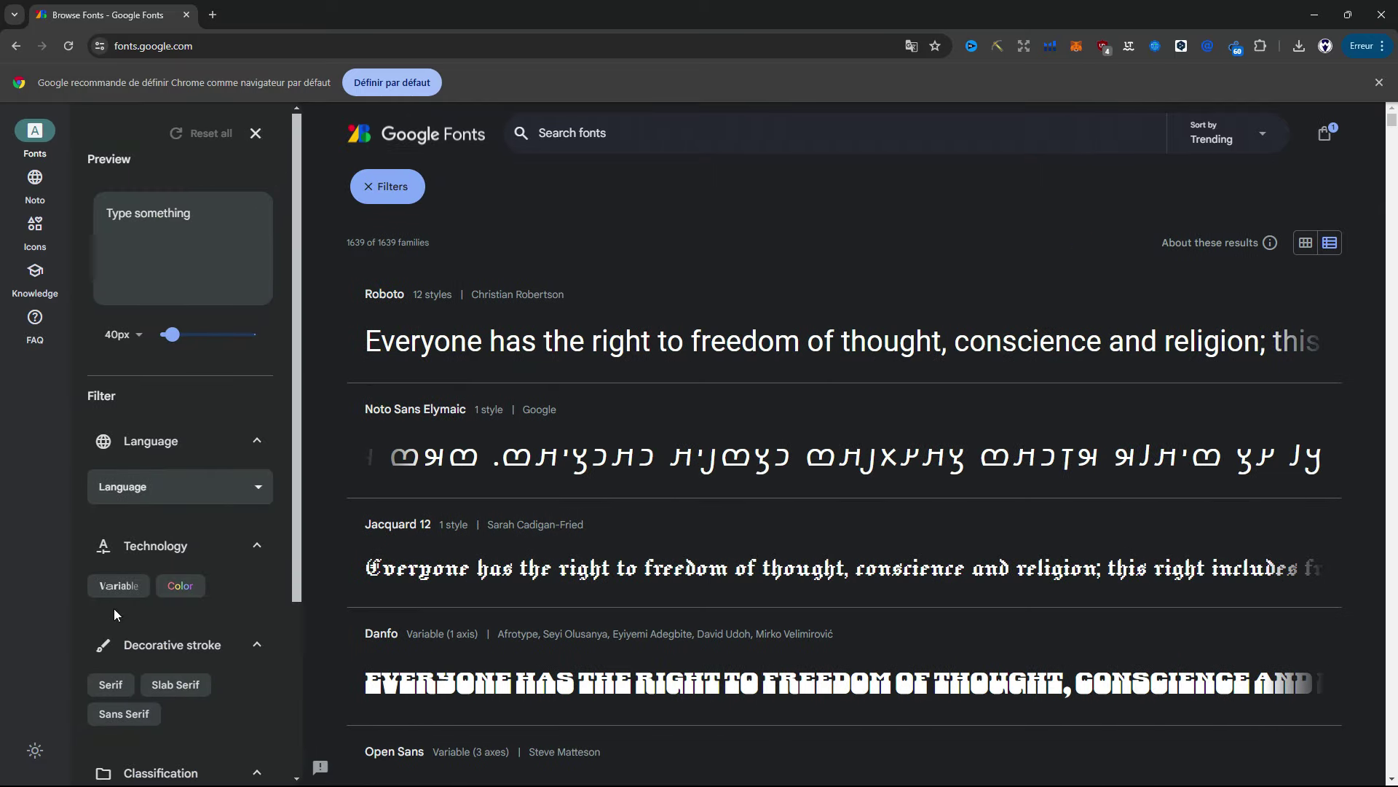
left_click(112, 590)
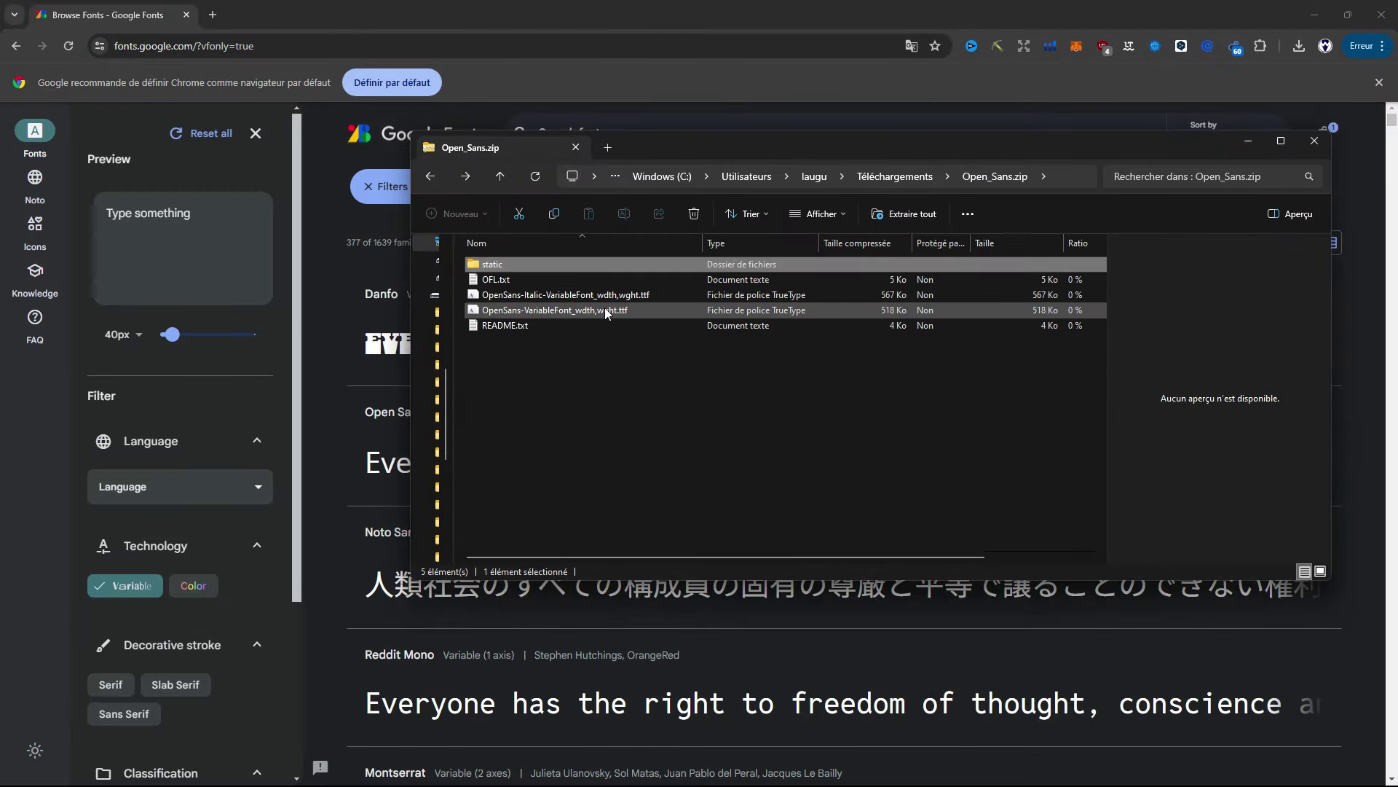
Preview OpenSans-VariableFont_wdth,wght.ttf from Open_Sans.zip, then peek into the static folder.
double_click(605, 307)
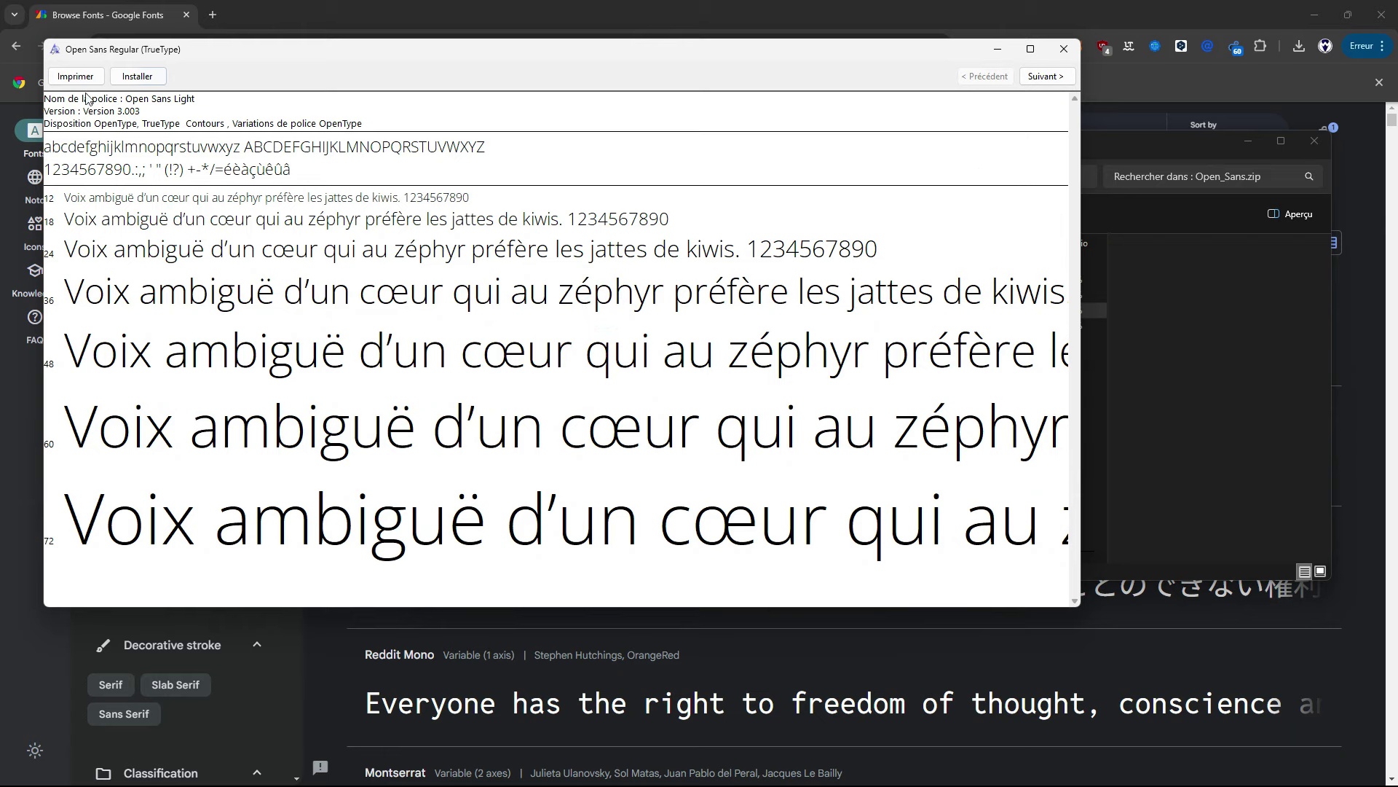
left_click(1064, 49)
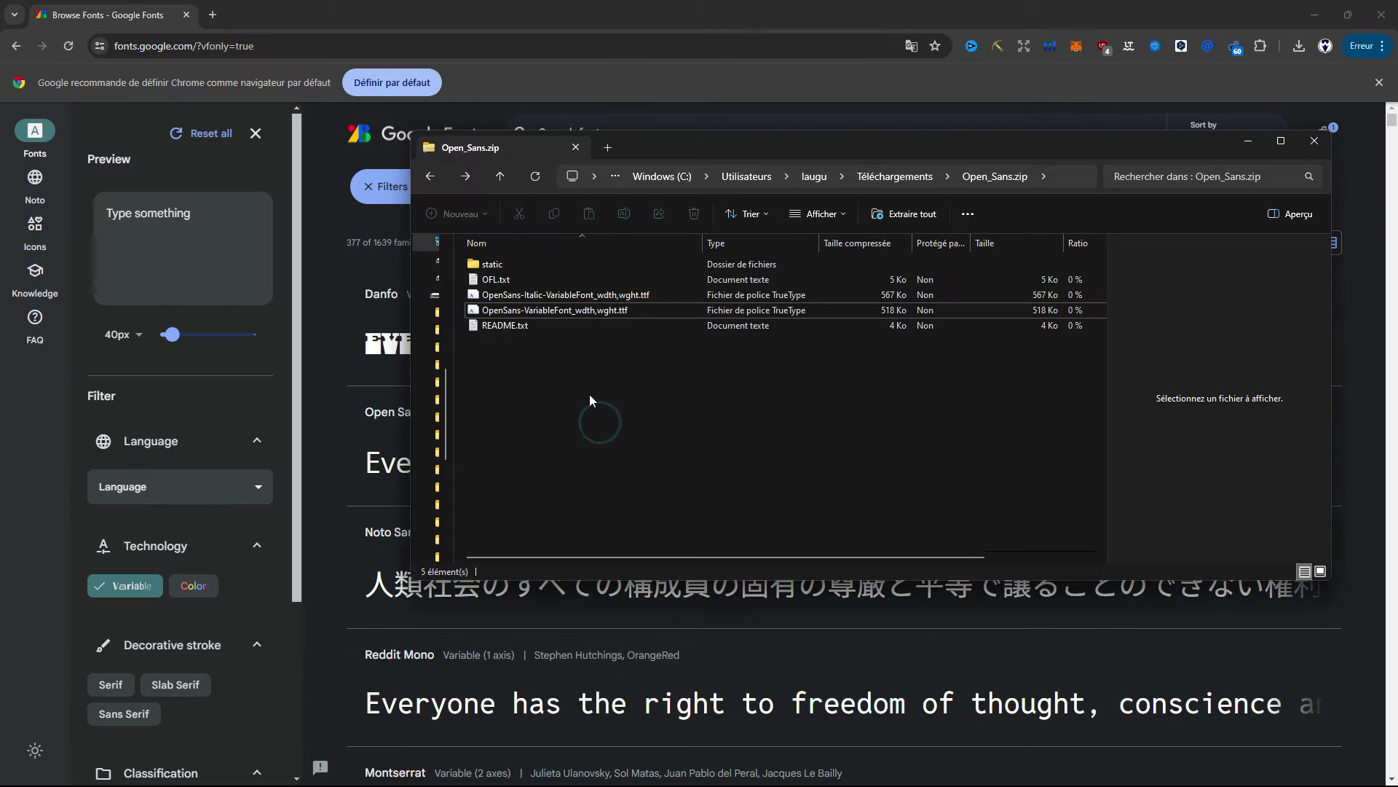
double_click(523, 266)
key("alt+Left")
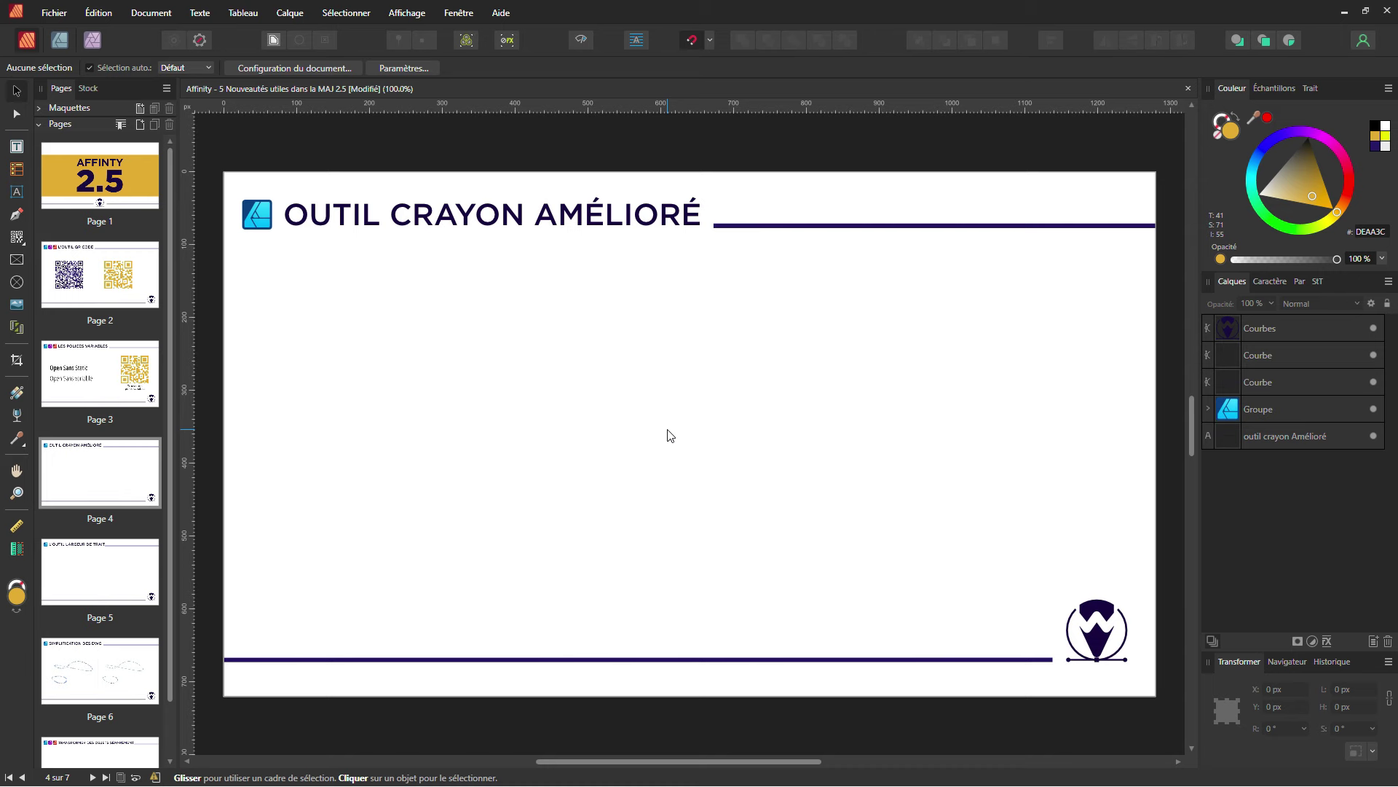
In the Designer persona, pencil-draw a smooth S-shaped curve across the slide.
left_click(61, 46)
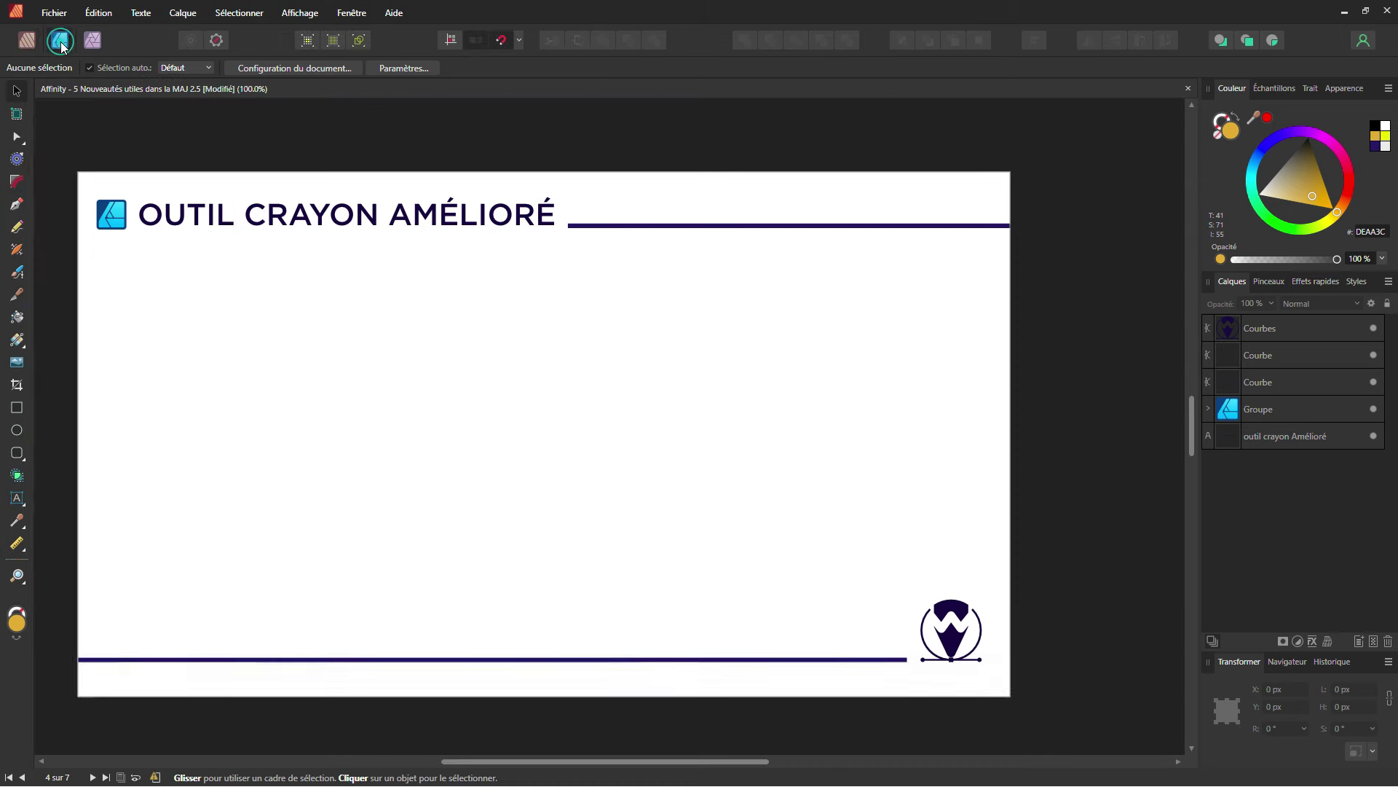
left_click(16, 229)
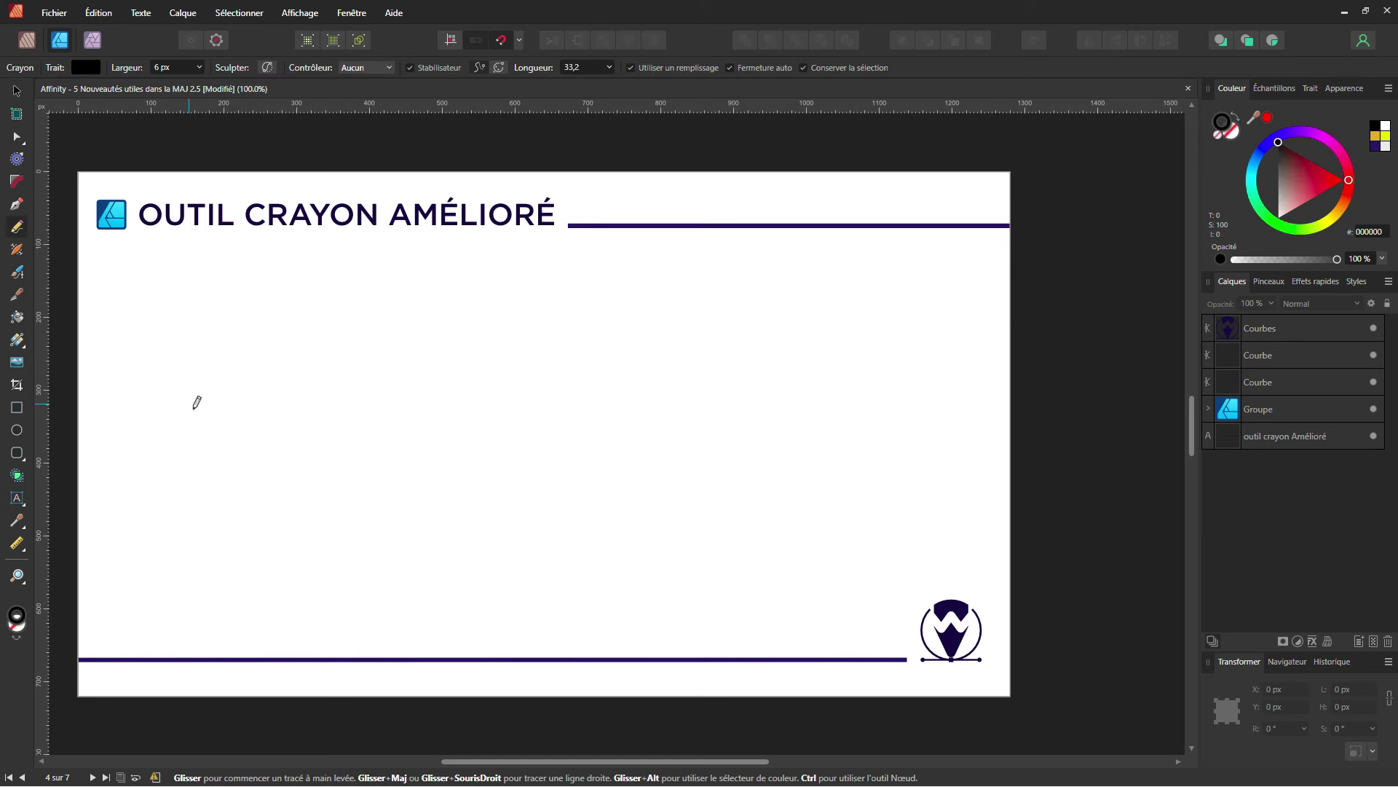
left_click_drag(209, 423, 612, 336)
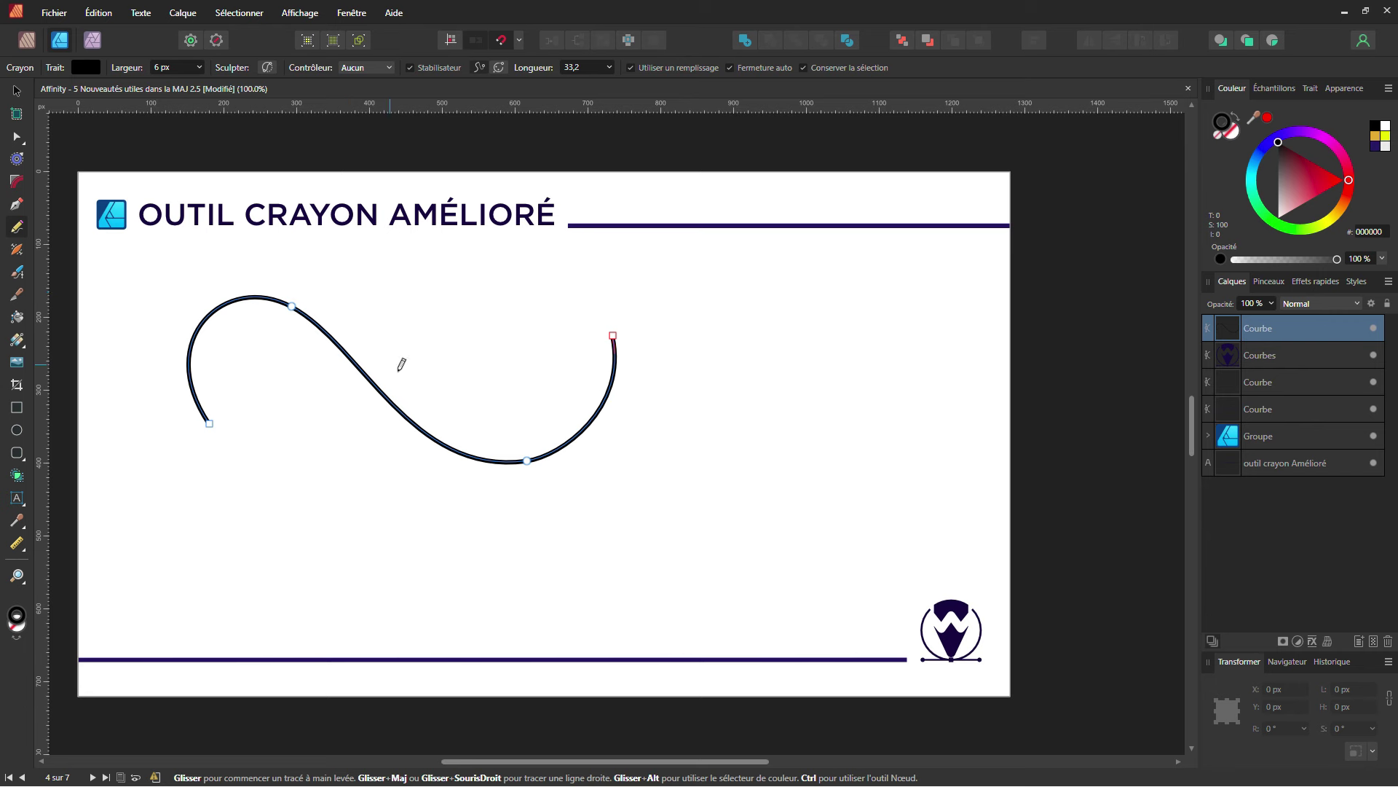
Inspect the S-curve's node handles with the Node tool, then deselect the curve.
left_click(17, 138)
left_click(292, 306)
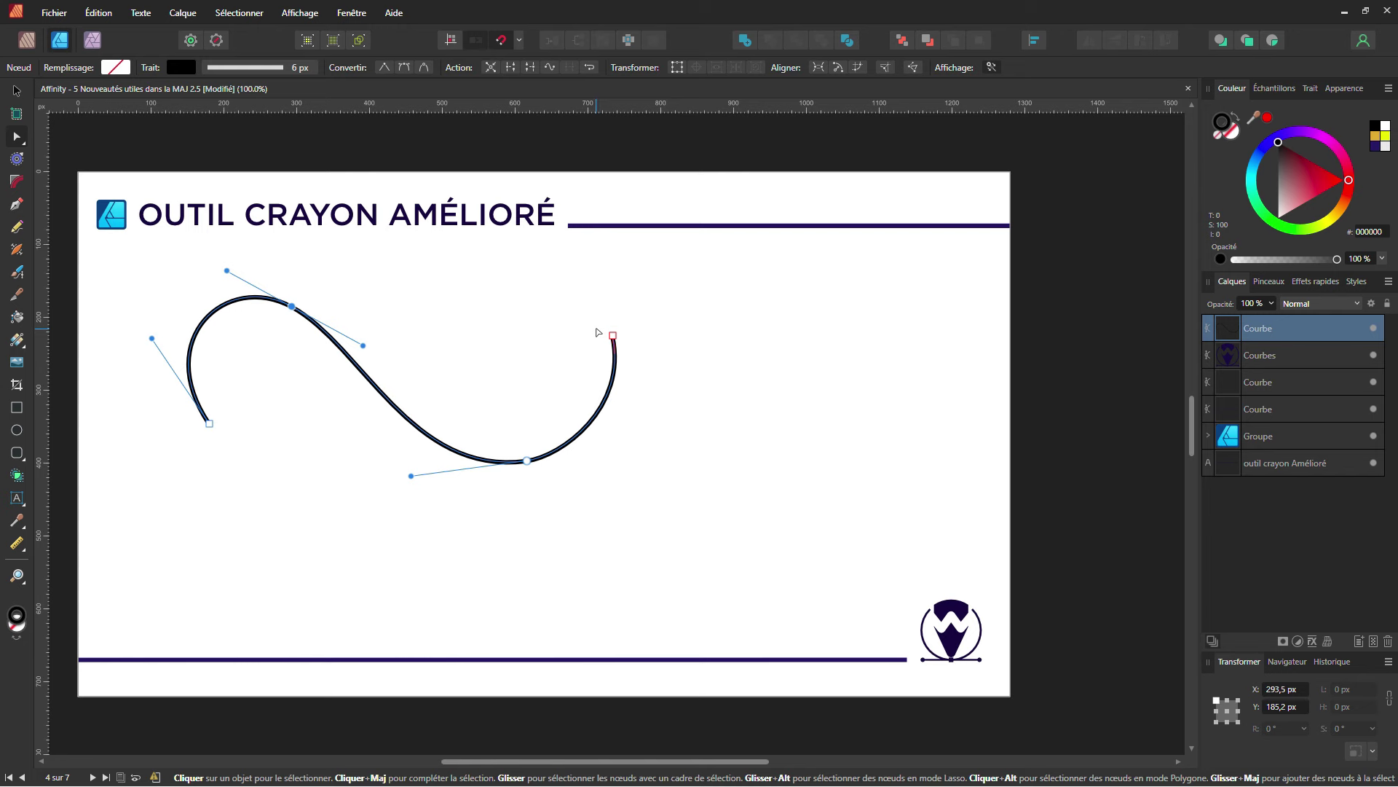
key("v")
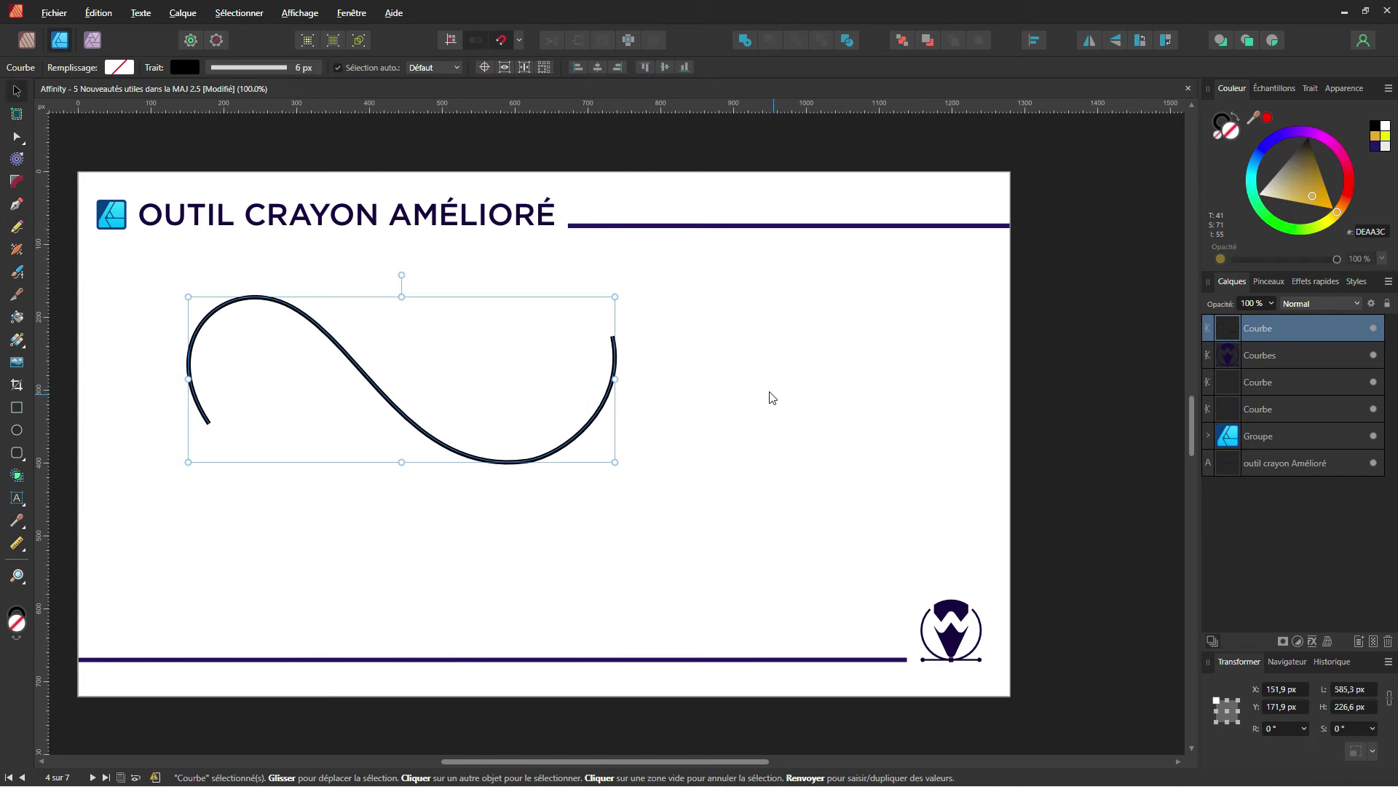
left_click(770, 397)
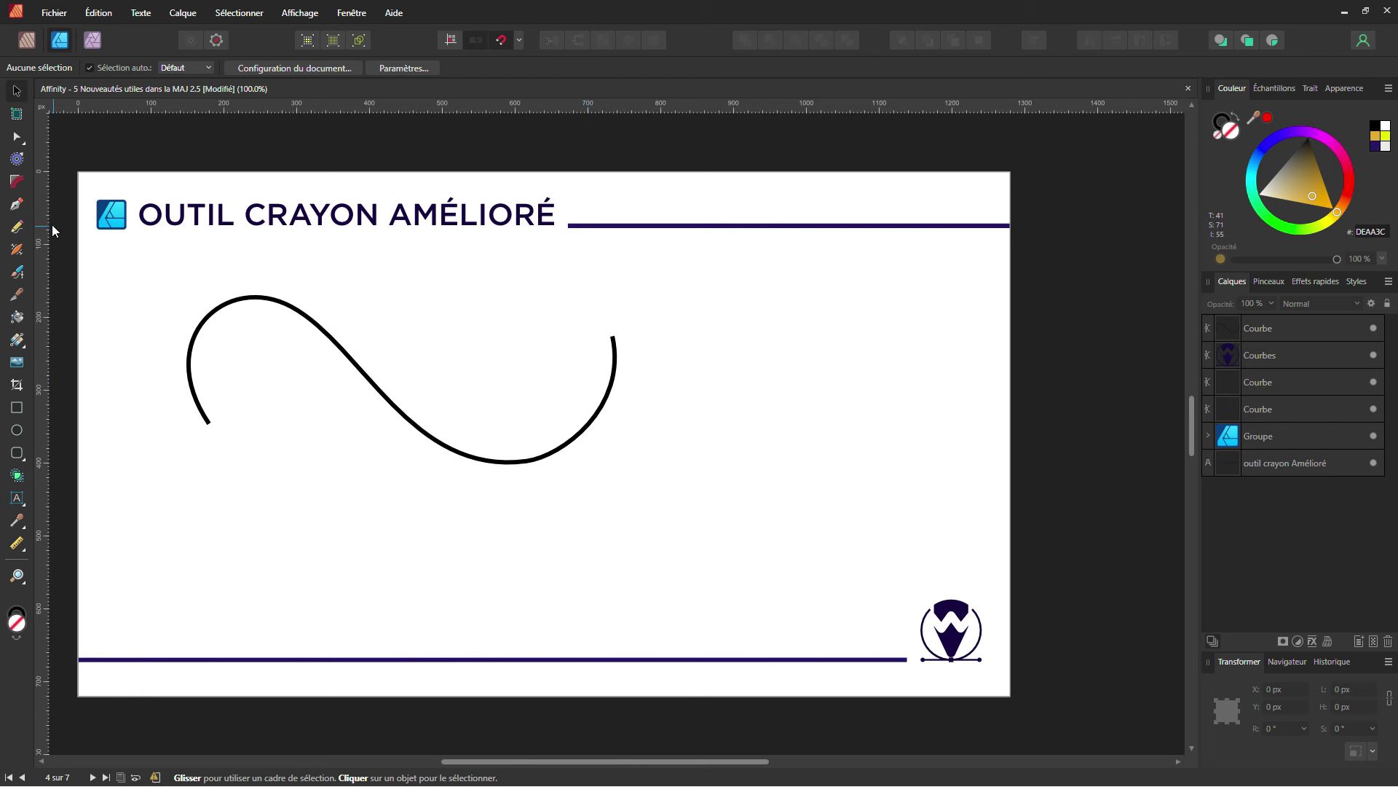
left_click(17, 227)
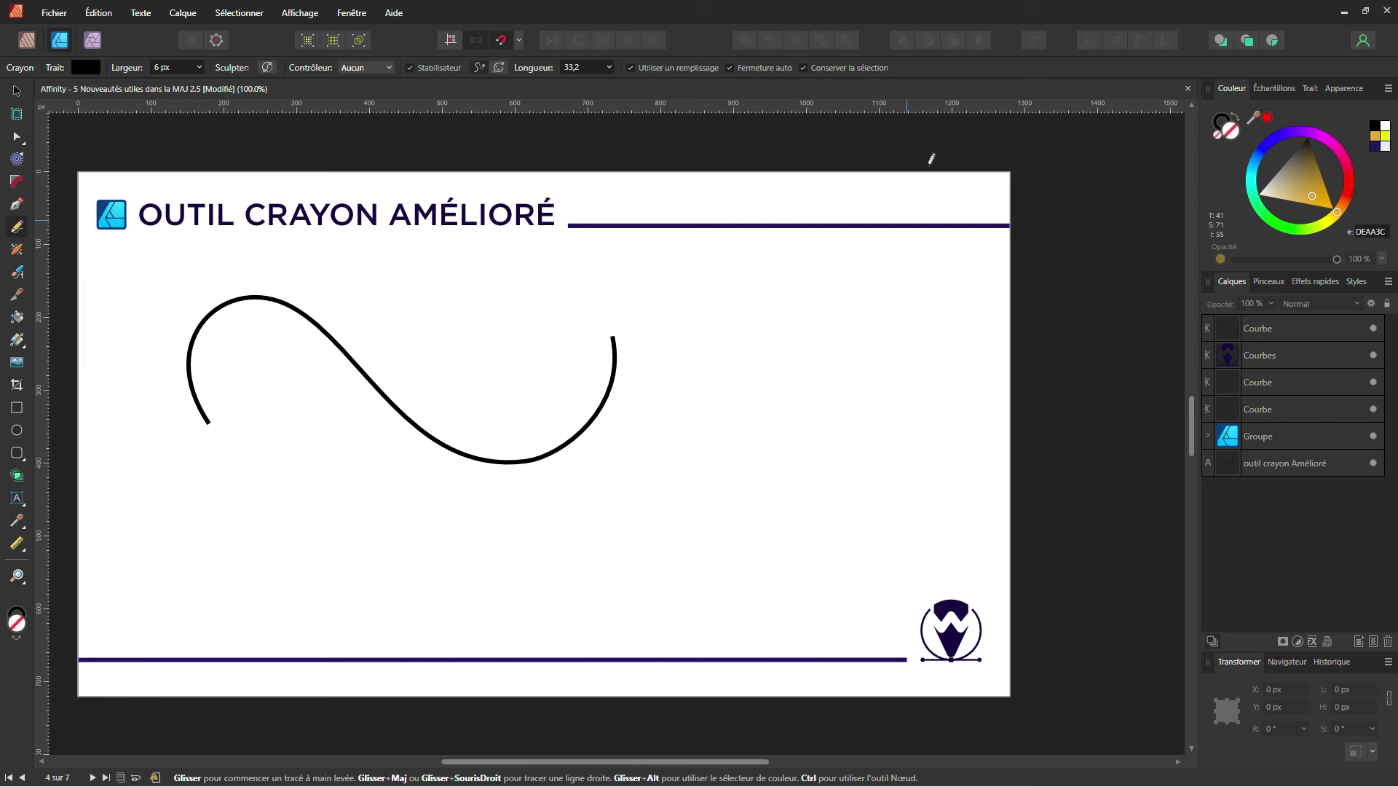
Set the fill to gold and pencil-draw a closed, gold-filled oval beside the S-curve.
left_click(1231, 133)
left_click_drag(1300, 196, 1318, 196)
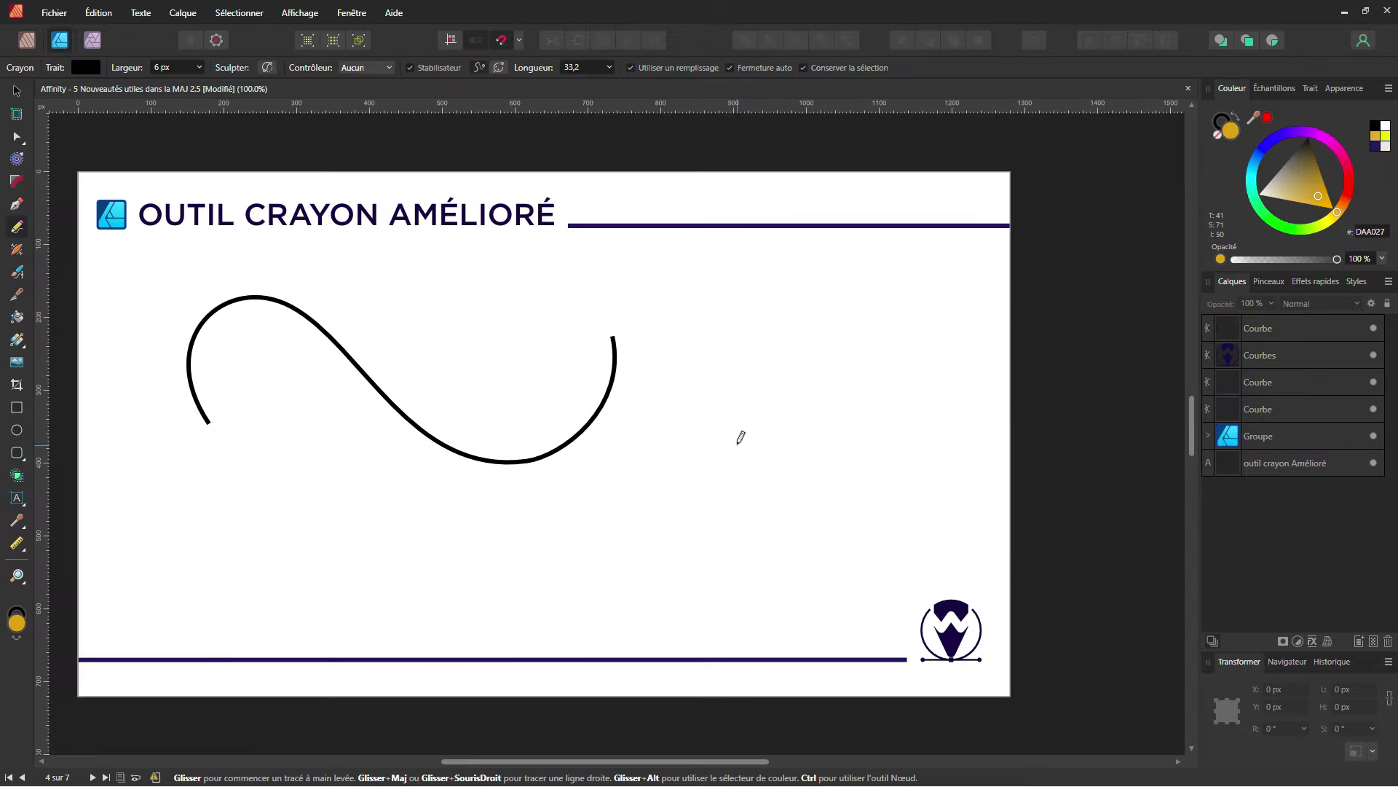
mouse_move(749, 443)
left_mouse_down()
mouse_move(911, 318)
mouse_move(920, 392)
mouse_move(902, 436)
mouse_move(818, 462)
mouse_move(750, 446)
left_mouse_up()
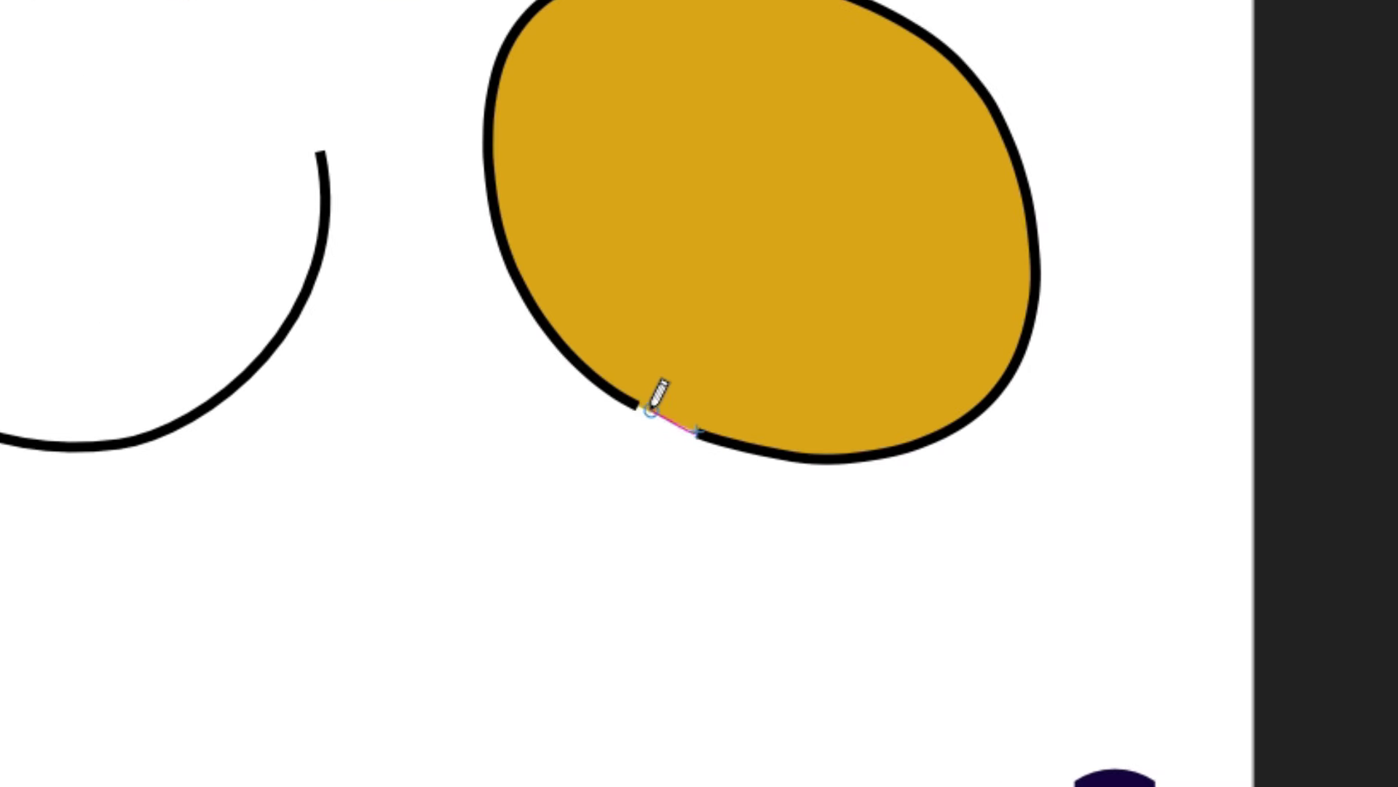
left_click_drag(641, 408, 635, 405)
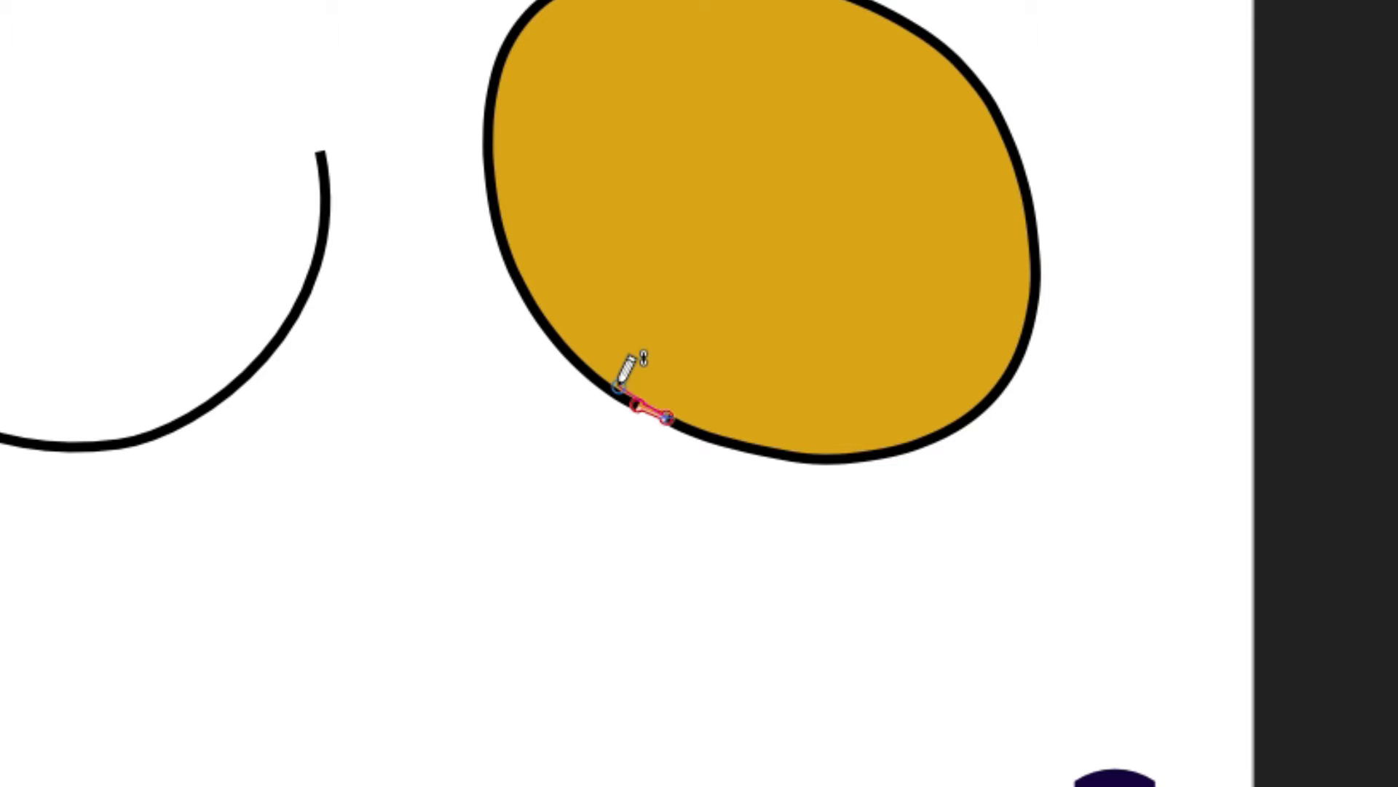
left_click_drag(617, 388, 621, 377)
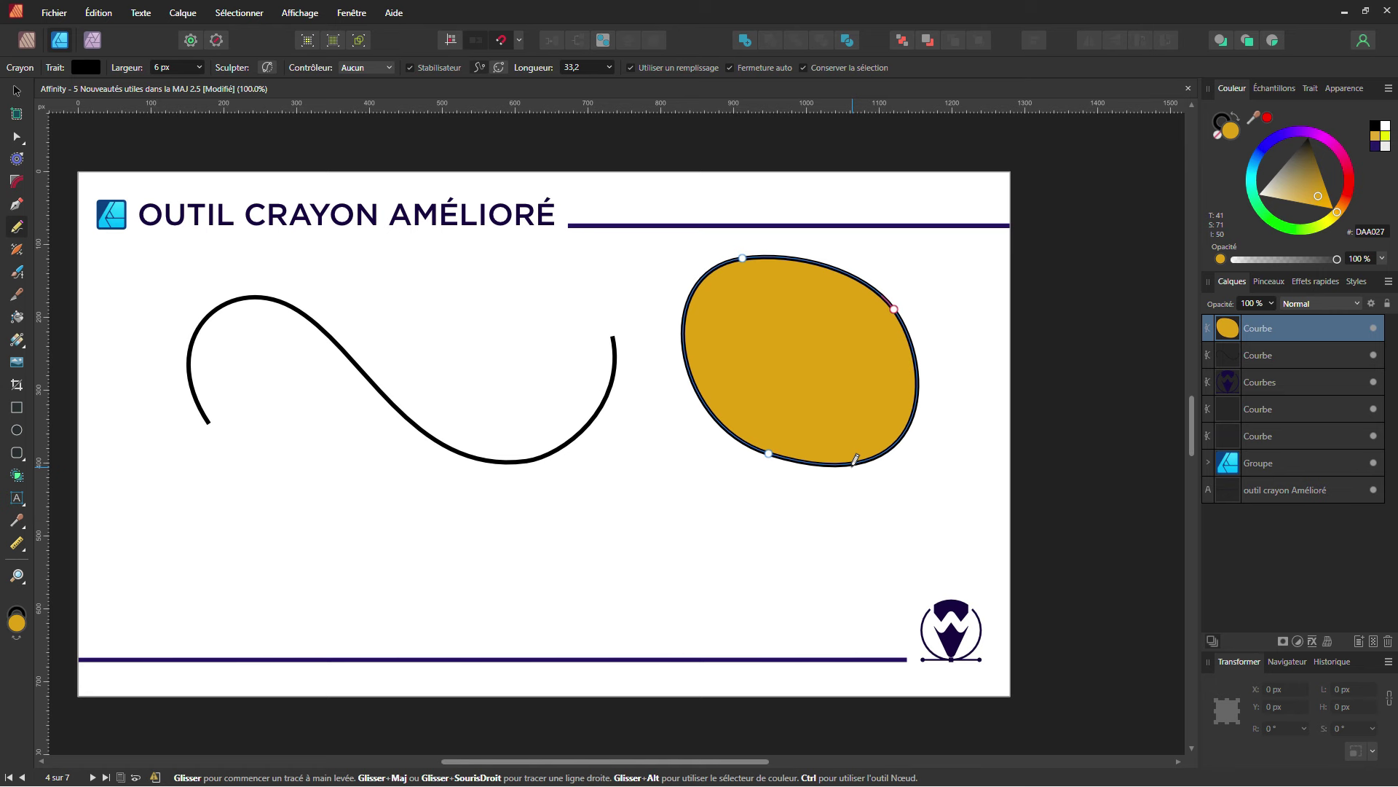
On page 5, draw a straight vertical line under the L'OUTIL LARGEUR DE TRAIT heading, then enter Designer persona.
left_click(100, 574)
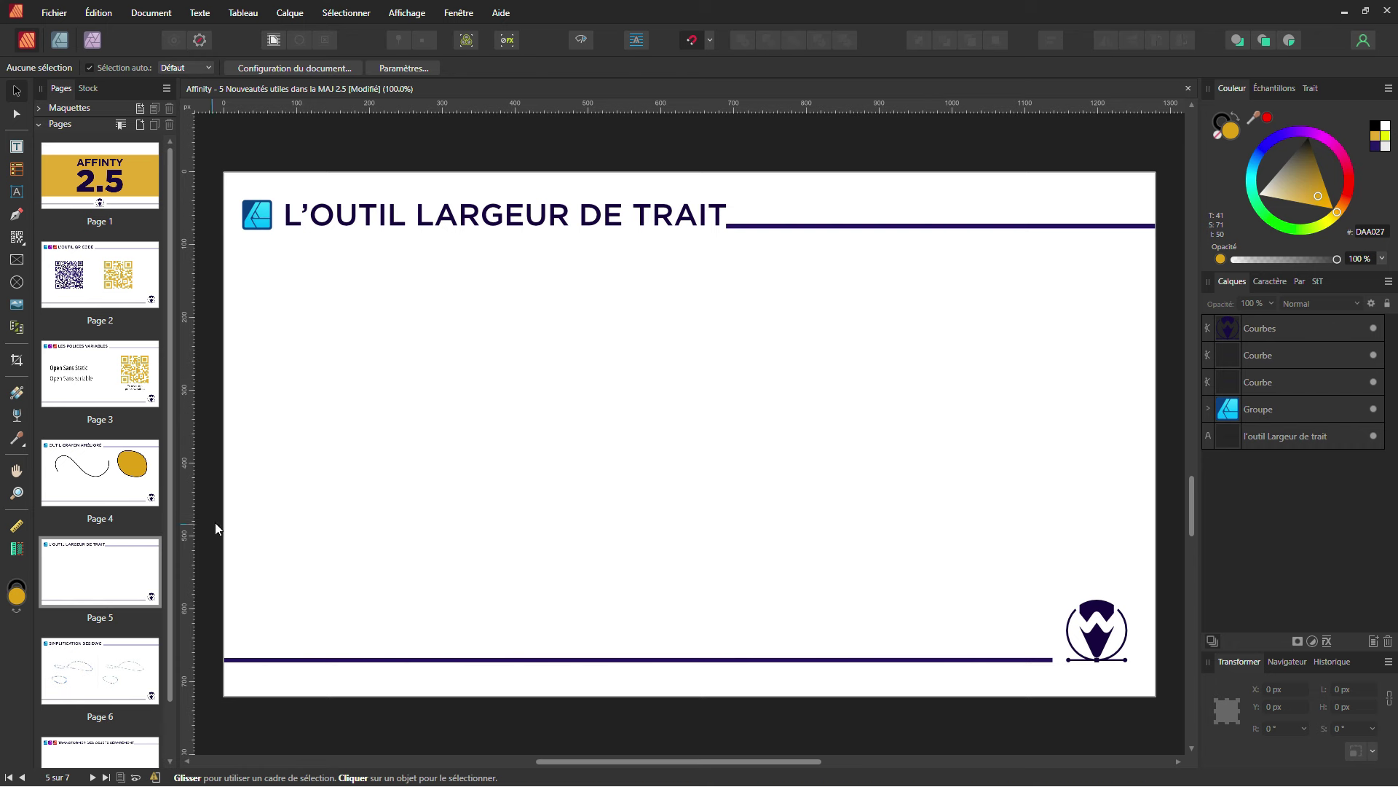
key("p")
left_click(669, 280)
left_click(668, 593)
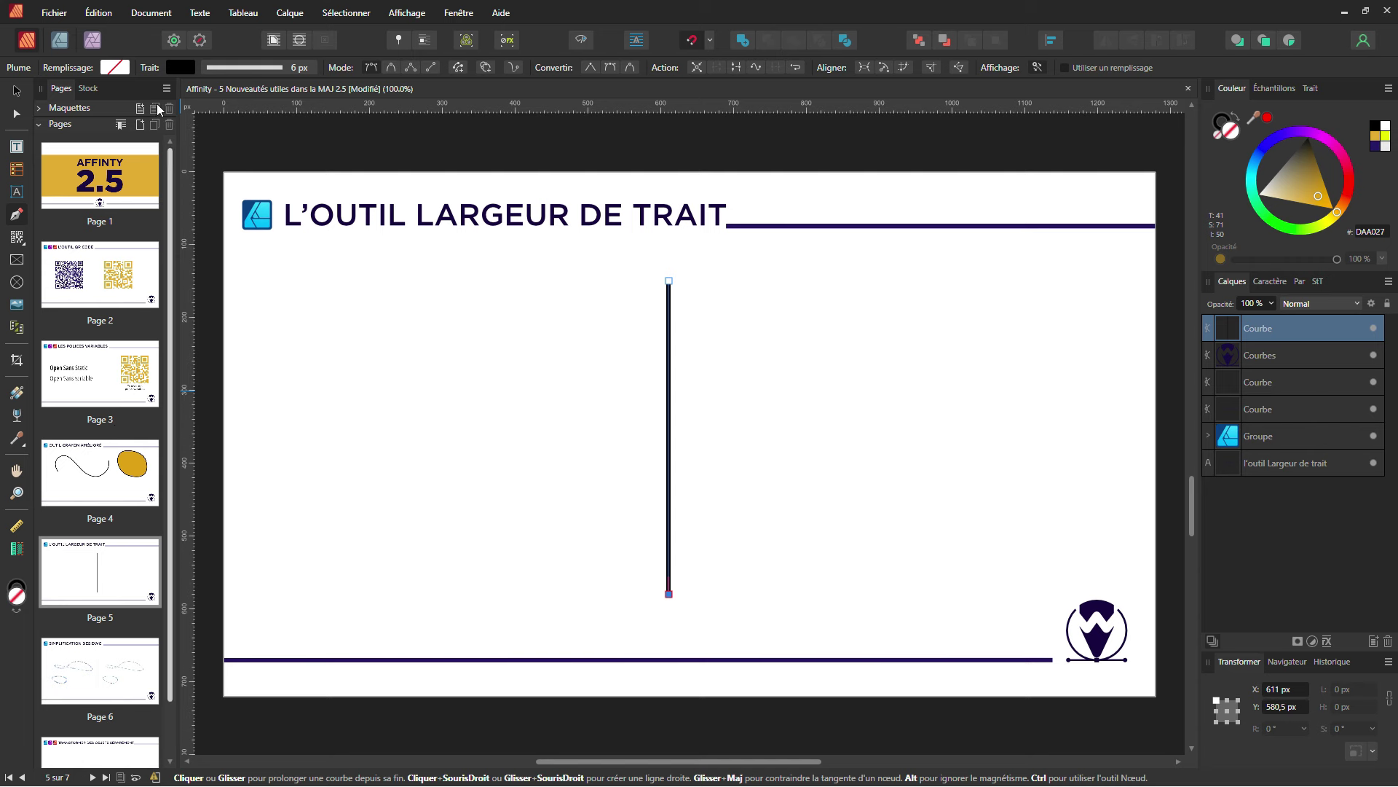
left_click(59, 40)
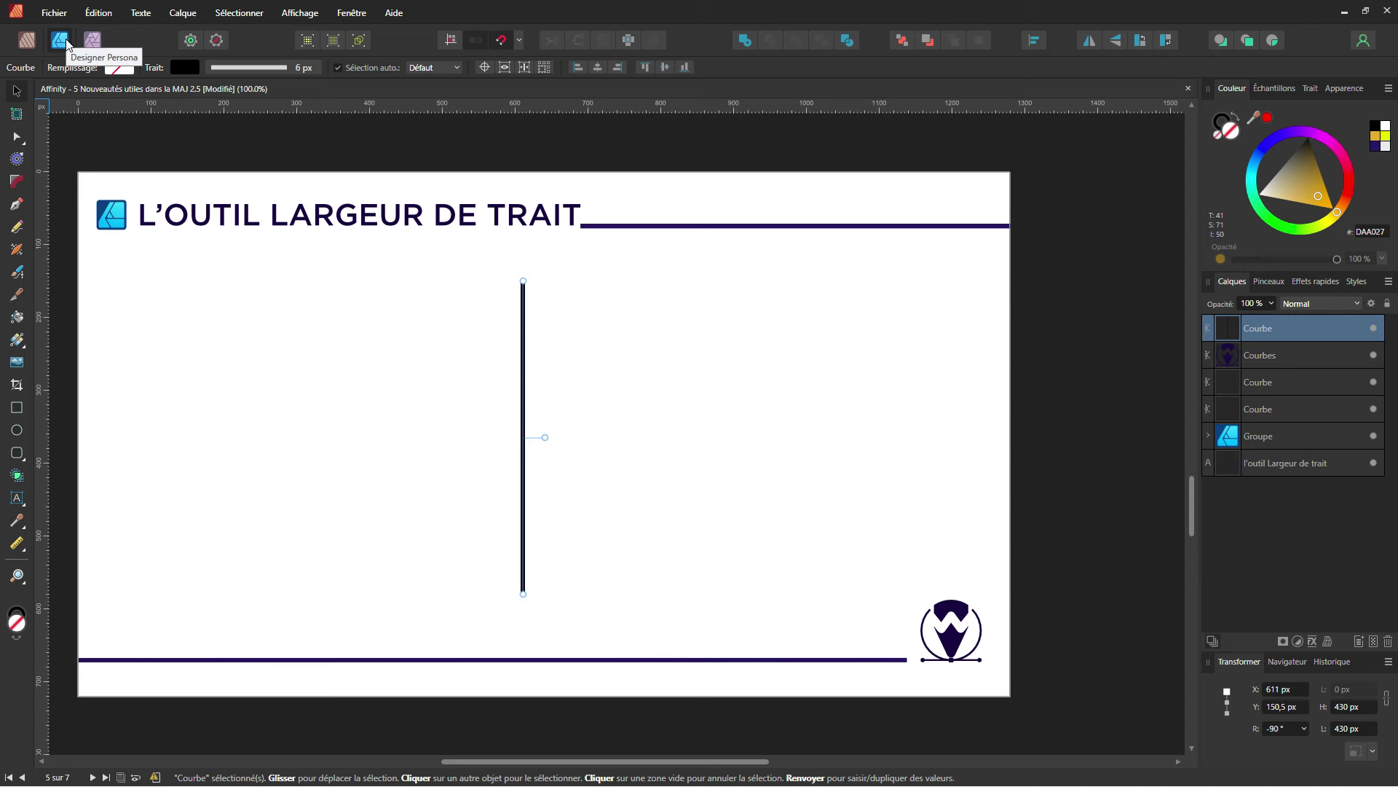
Shape the line's width into a thin neck, wide teardrop middle and tapering stem.
left_click(16, 252)
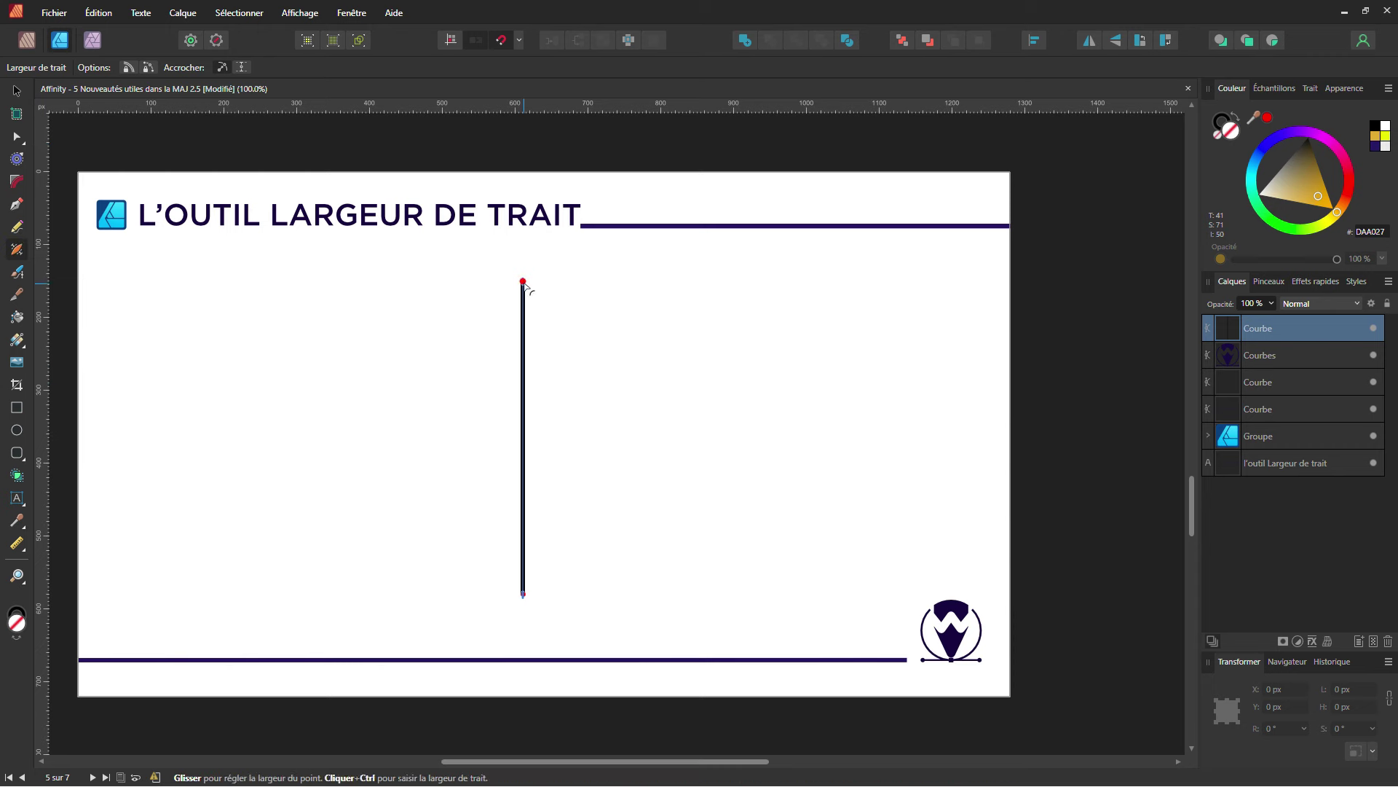
left_click_drag(524, 281, 545, 282)
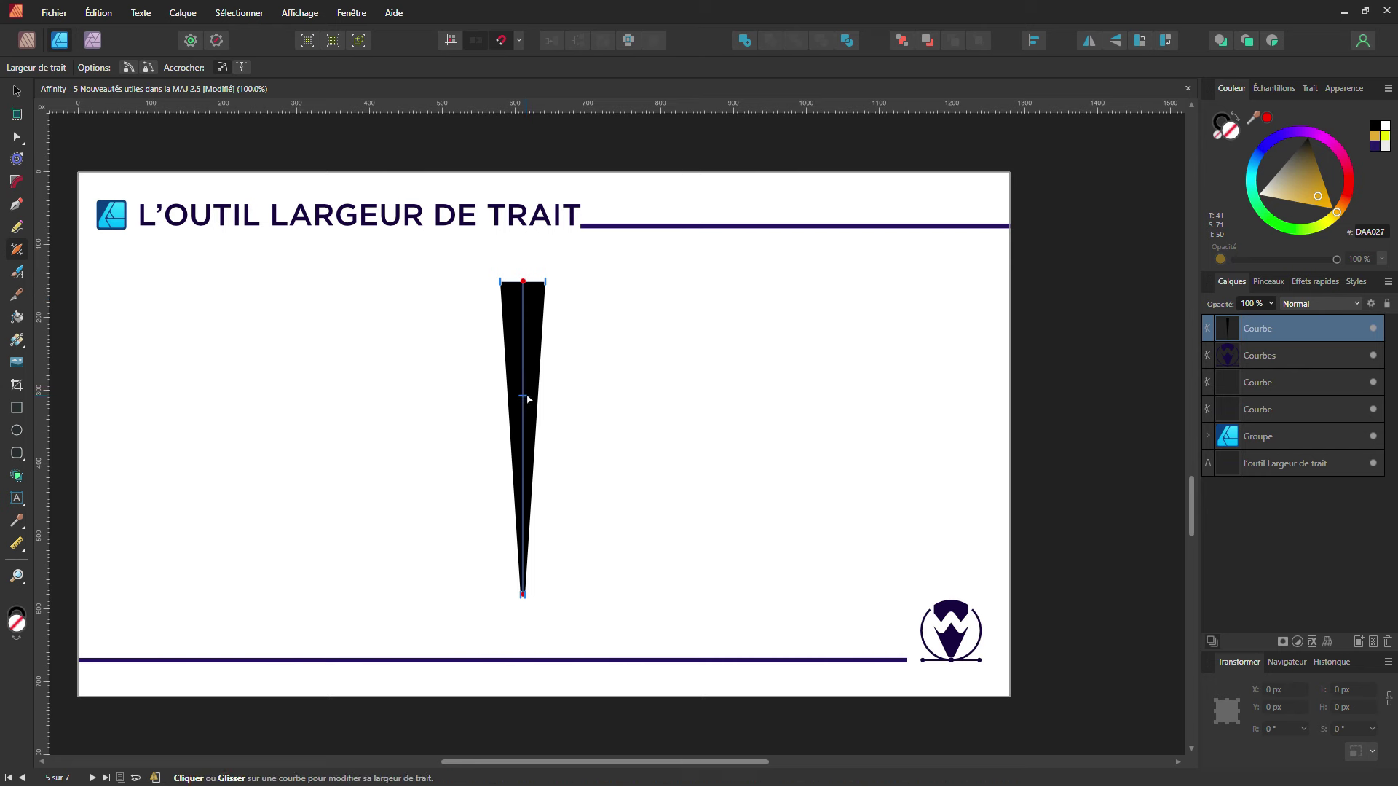
left_click_drag(525, 395, 622, 394)
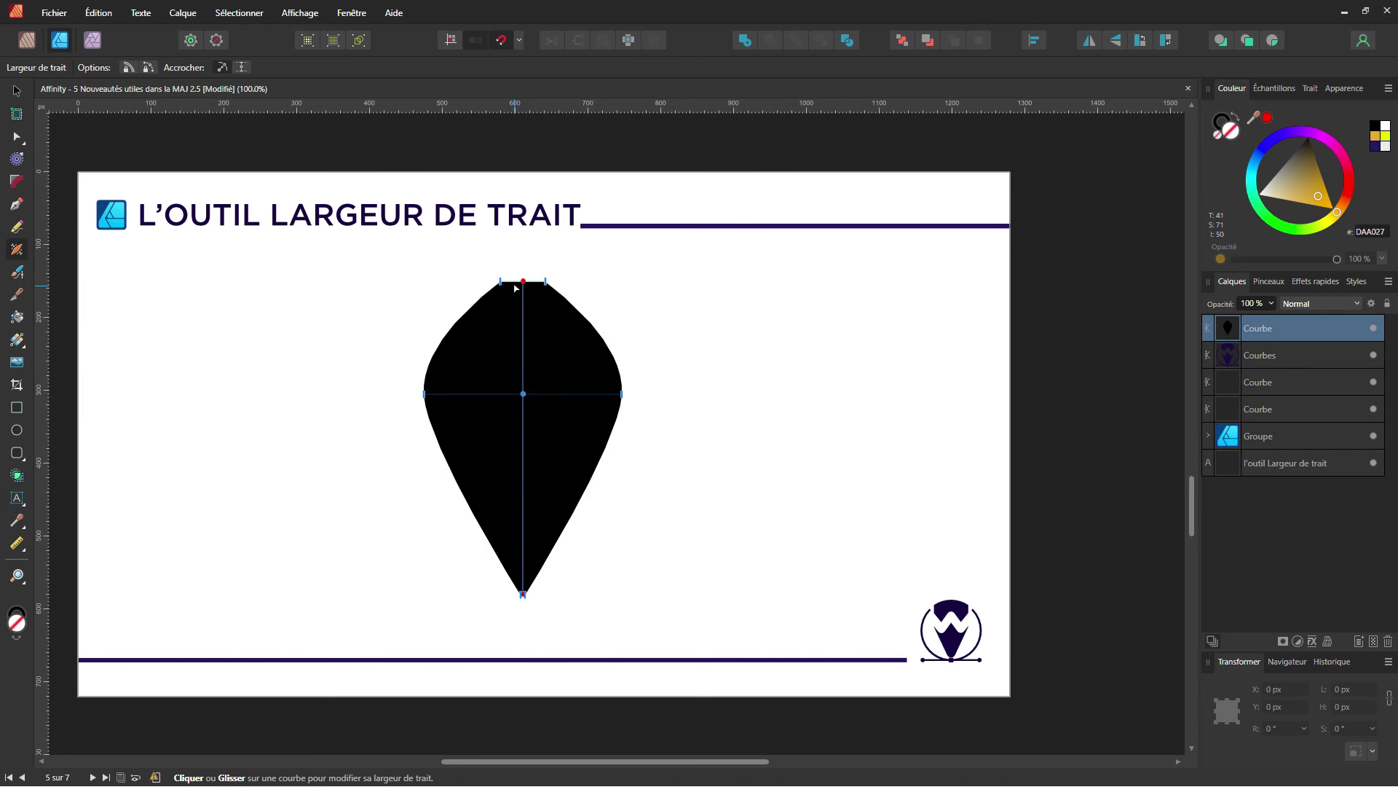
left_click(523, 307)
mouse_move(524, 309)
left_mouse_down()
mouse_move(525, 352)
mouse_move(560, 352)
left_mouse_up()
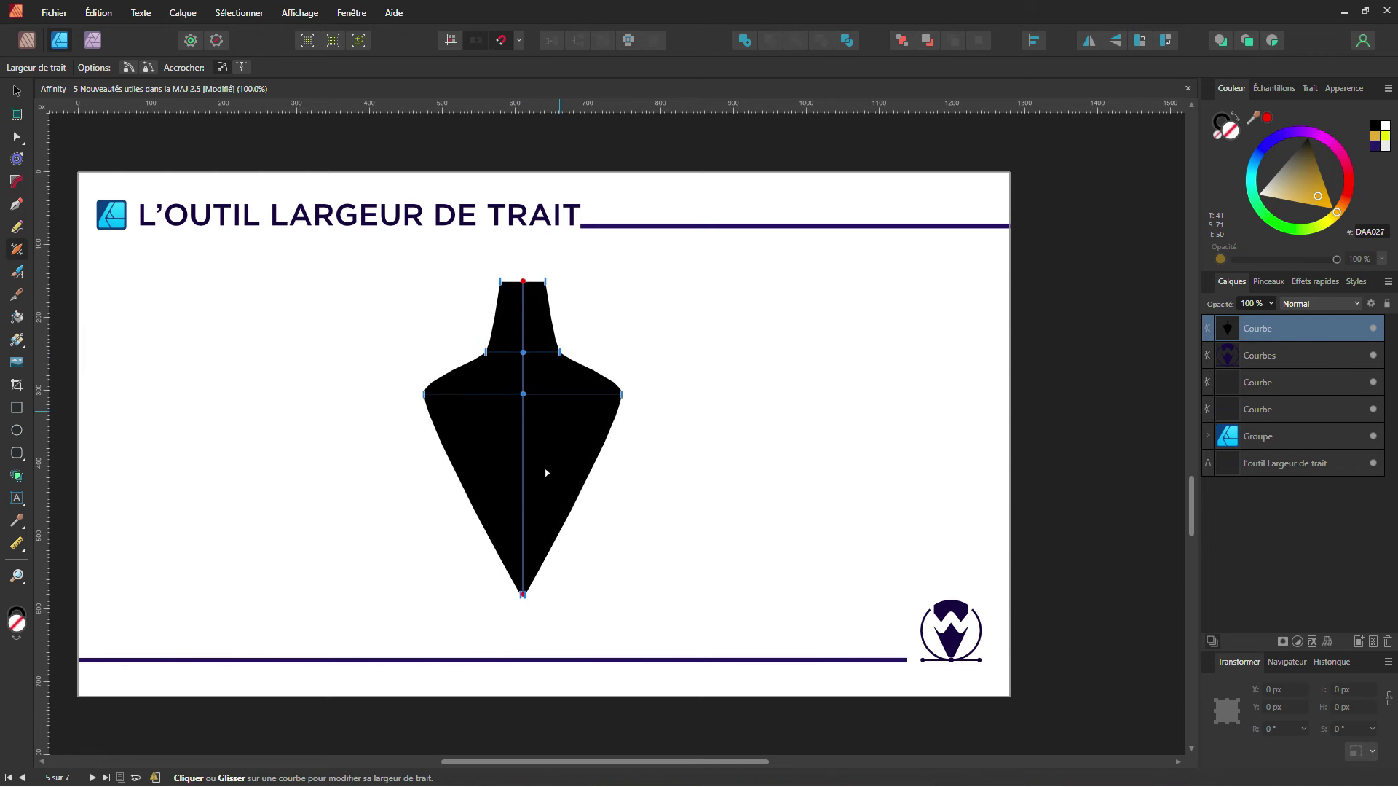
mouse_move(524, 531)
left_mouse_down()
mouse_move(530, 484)
mouse_move(562, 482)
mouse_move(545, 469)
left_mouse_up()
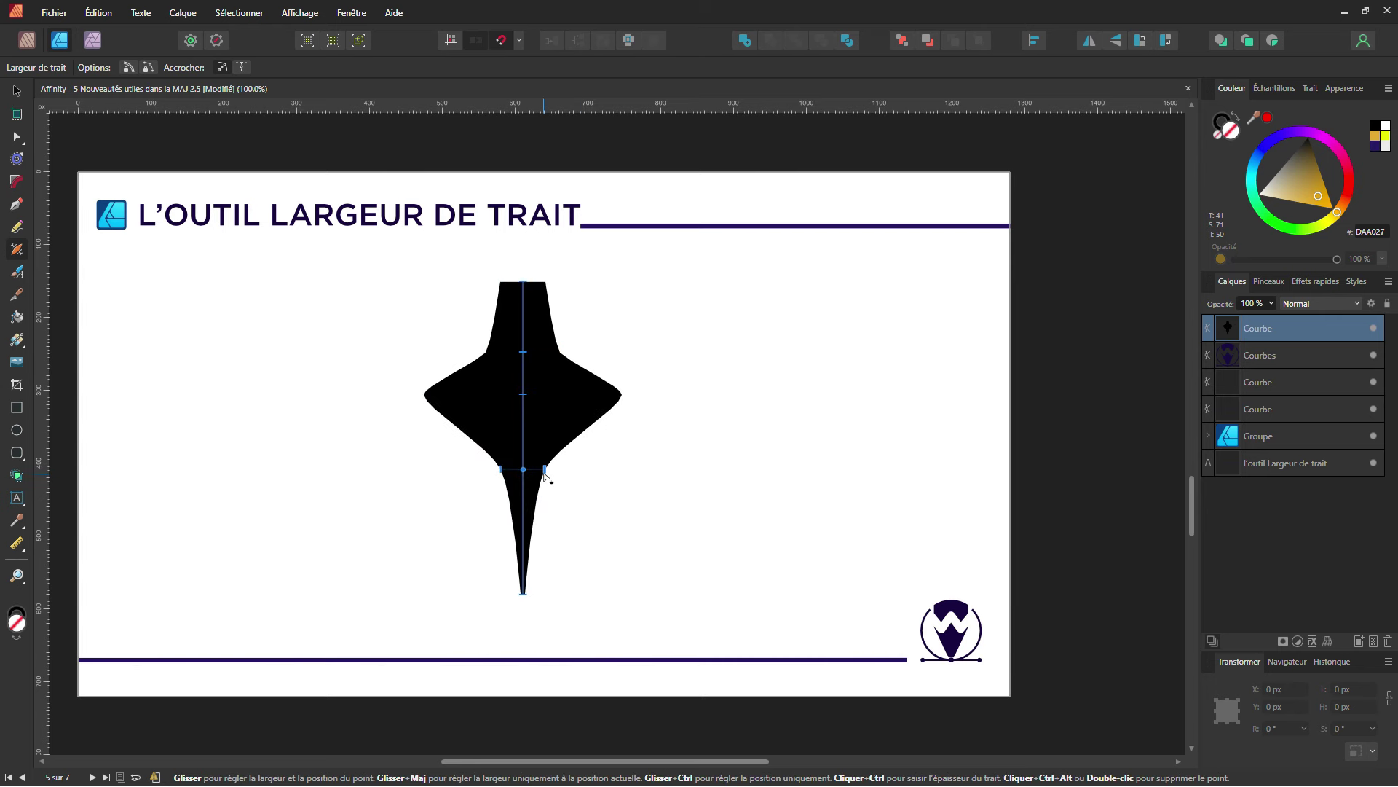
key("a")
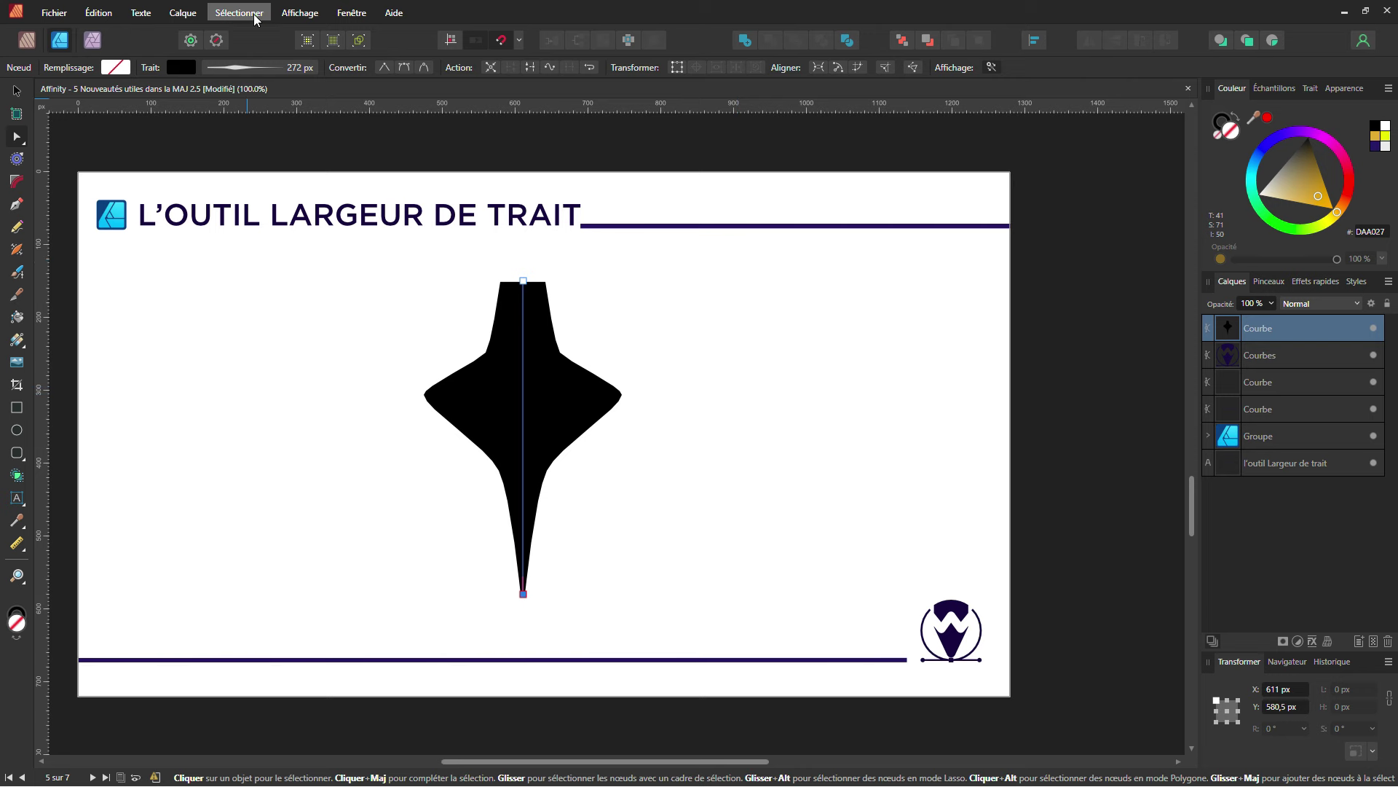
Rasterize the flared stroke shape with Layer > Rasterize (Calque > Tramer...).
left_click(183, 12)
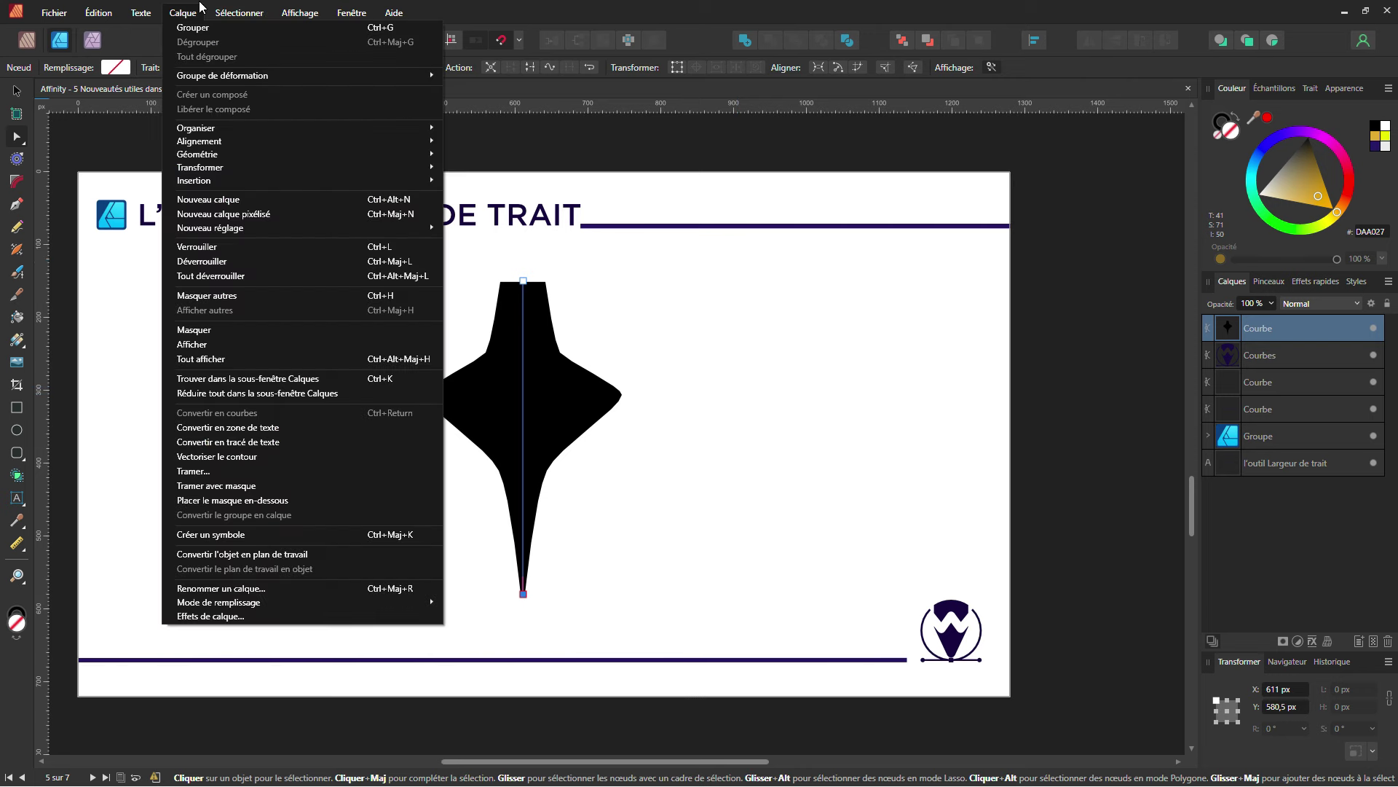
left_click(202, 472)
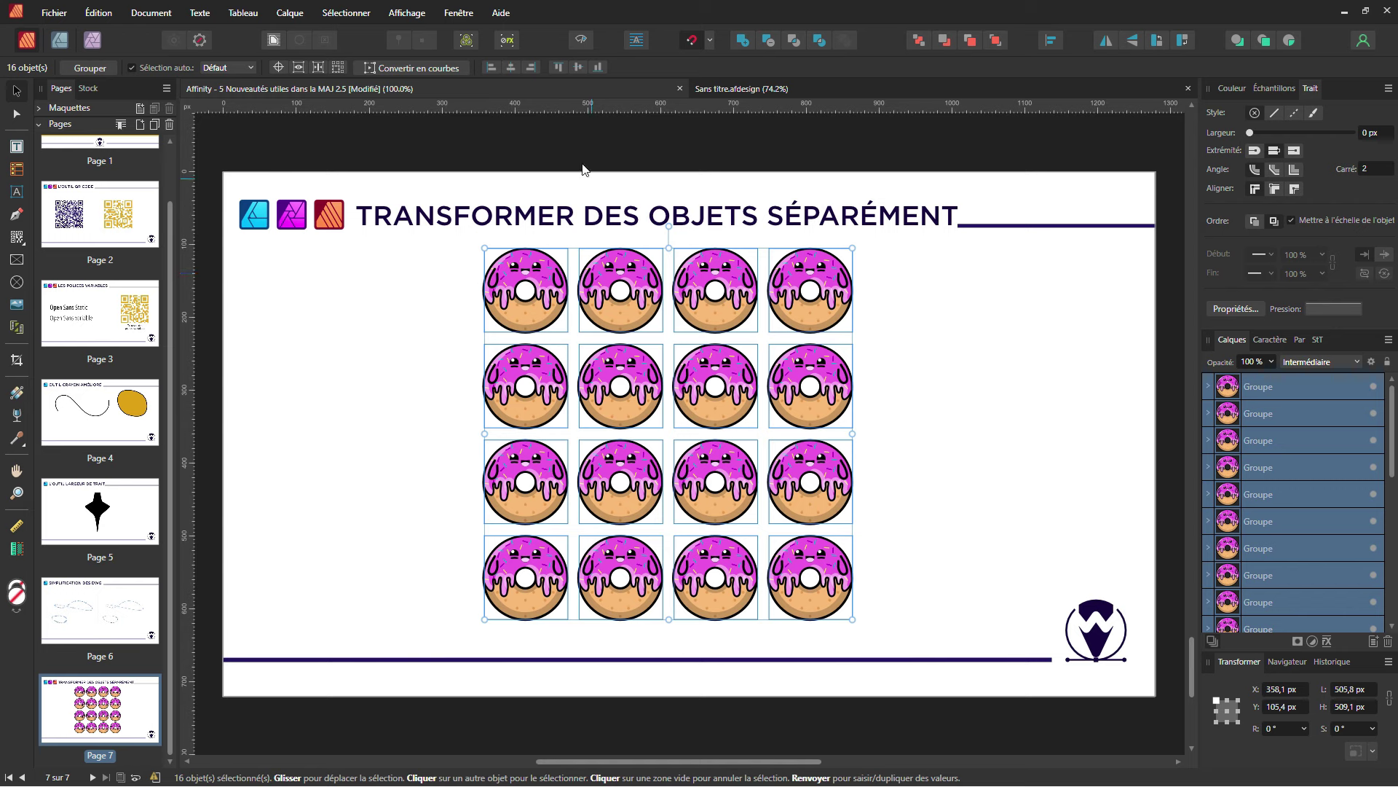
Enable Transform Objects Separately and rotate each donut about 13° around its own centre.
left_click(338, 67)
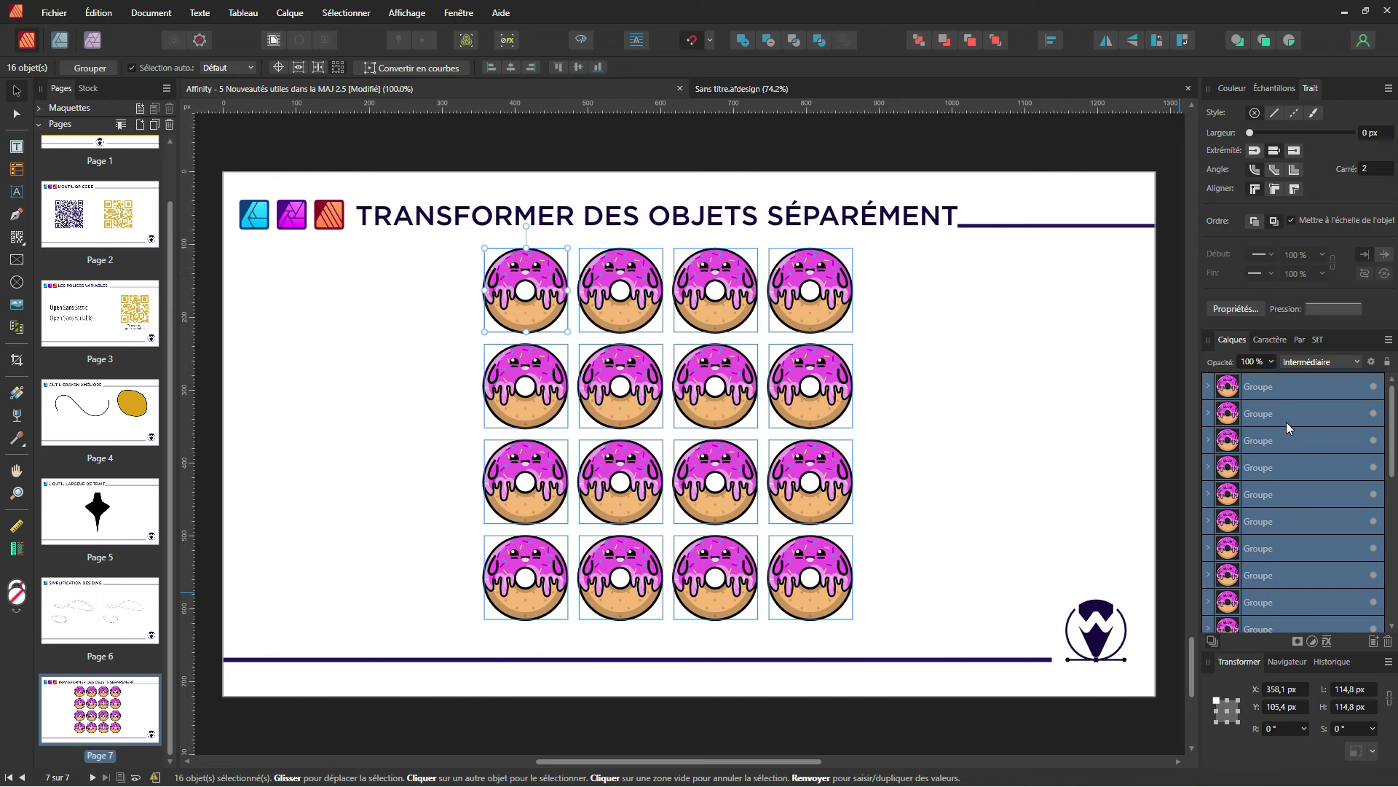
scroll(1272, 524, "down", 3)
scroll(1271, 553, "down", 2)
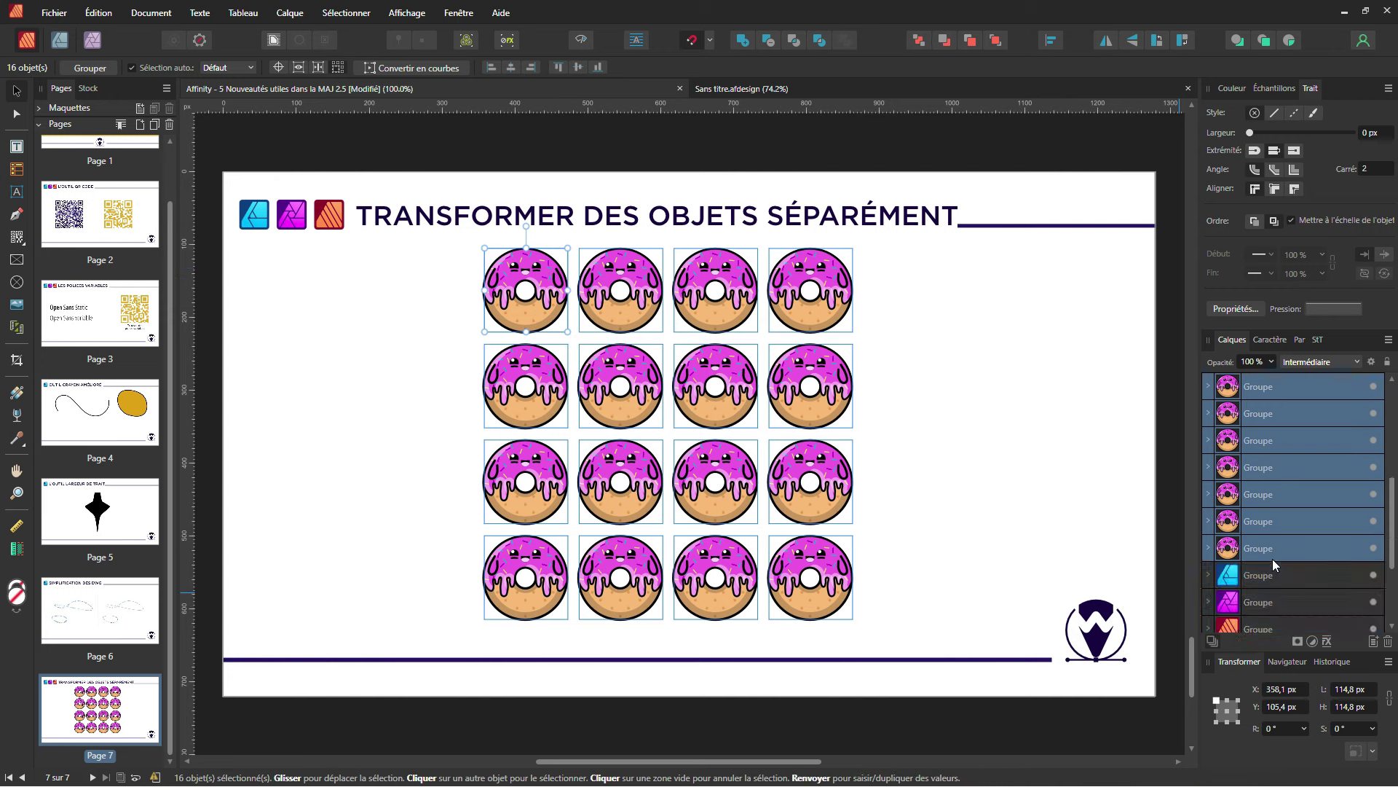
scroll(1273, 558, "up", 3)
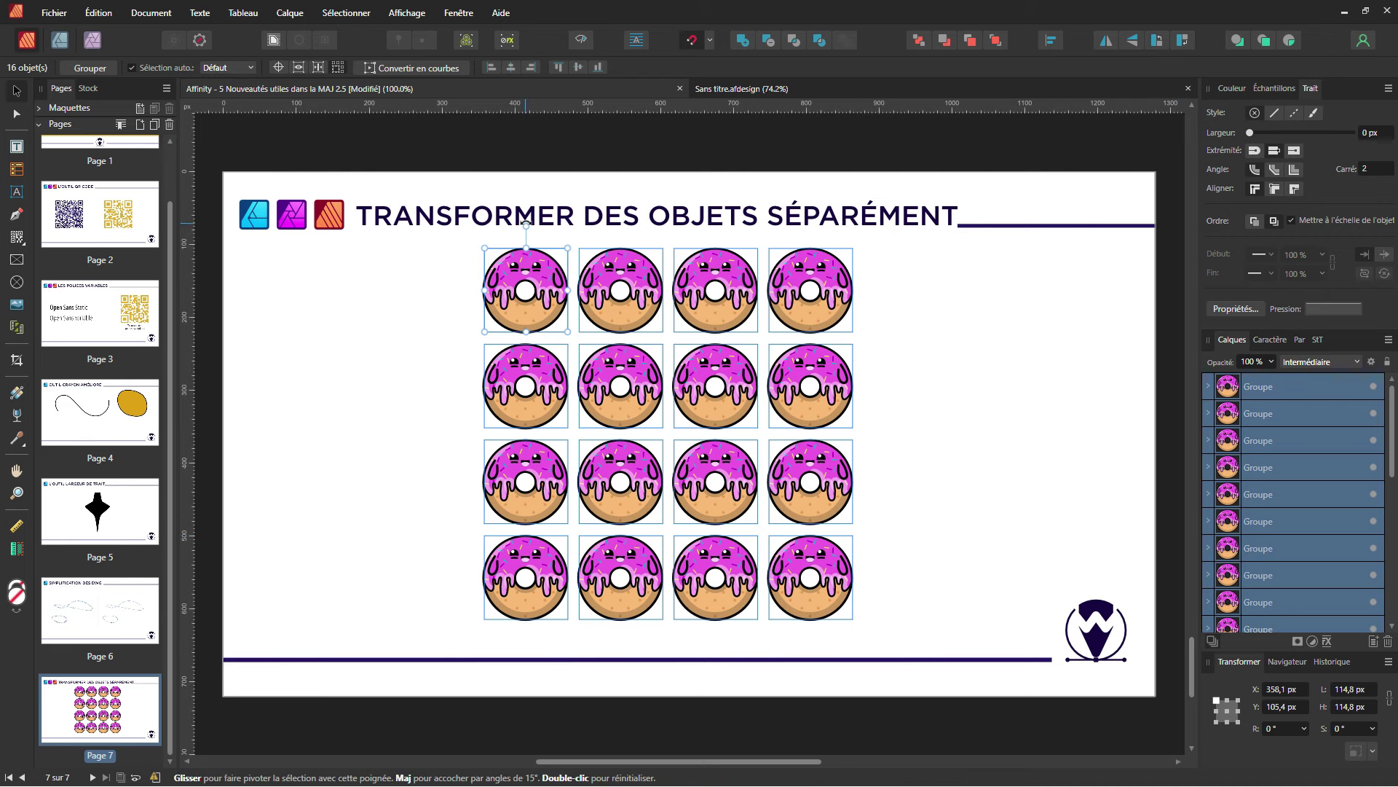
left_click_drag(526, 226, 515, 228)
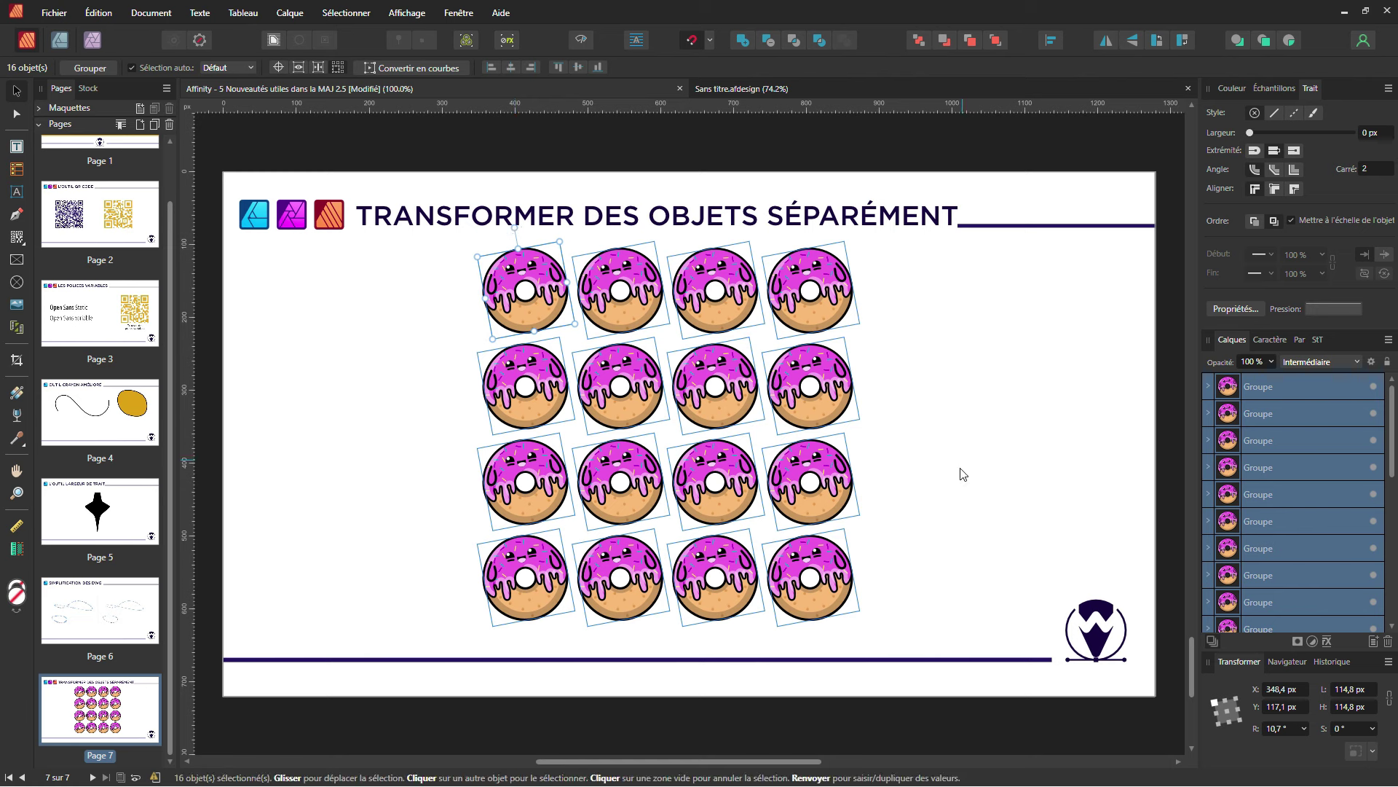
Set every donut's width to 180 px and rotate each further to about 43°.
left_click(1345, 690)
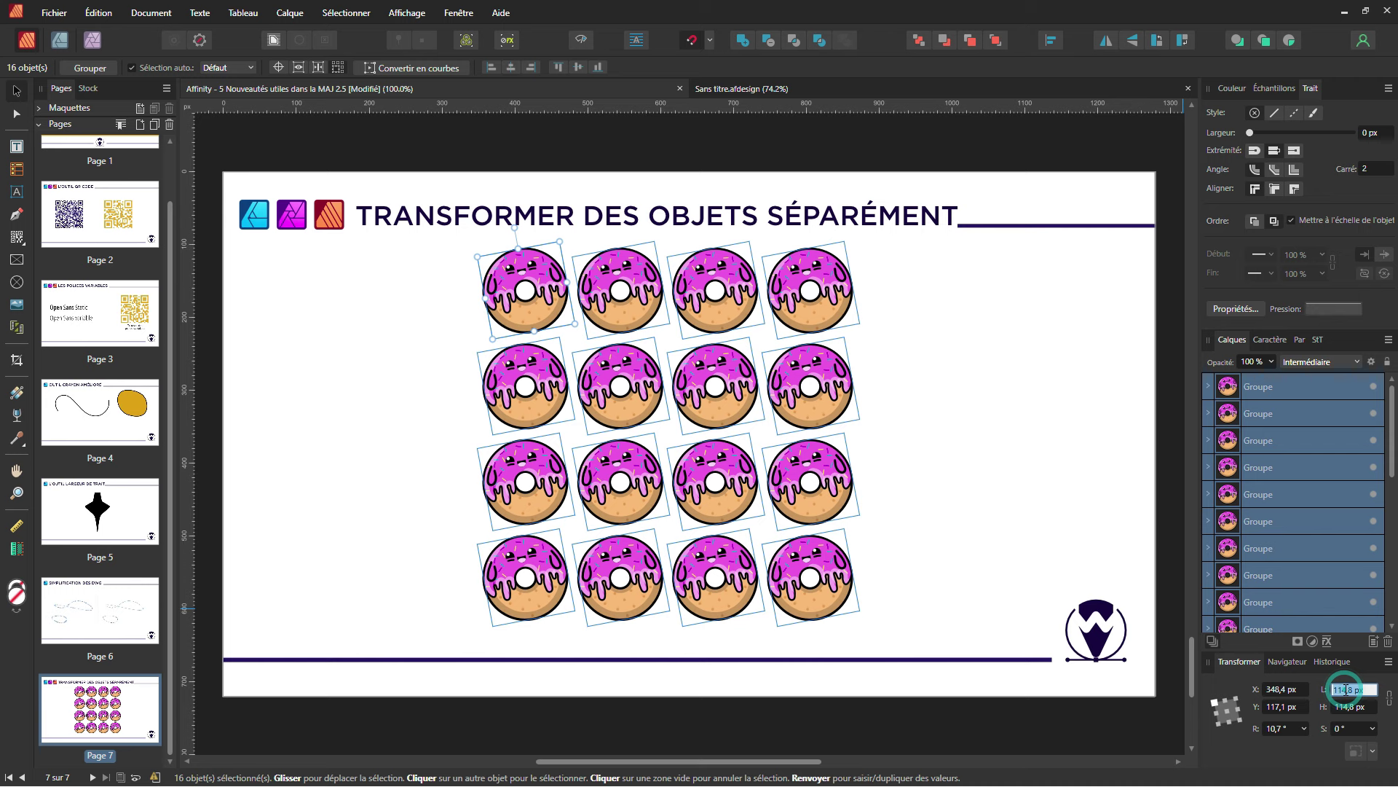
type("=")
type("180")
key("Return")
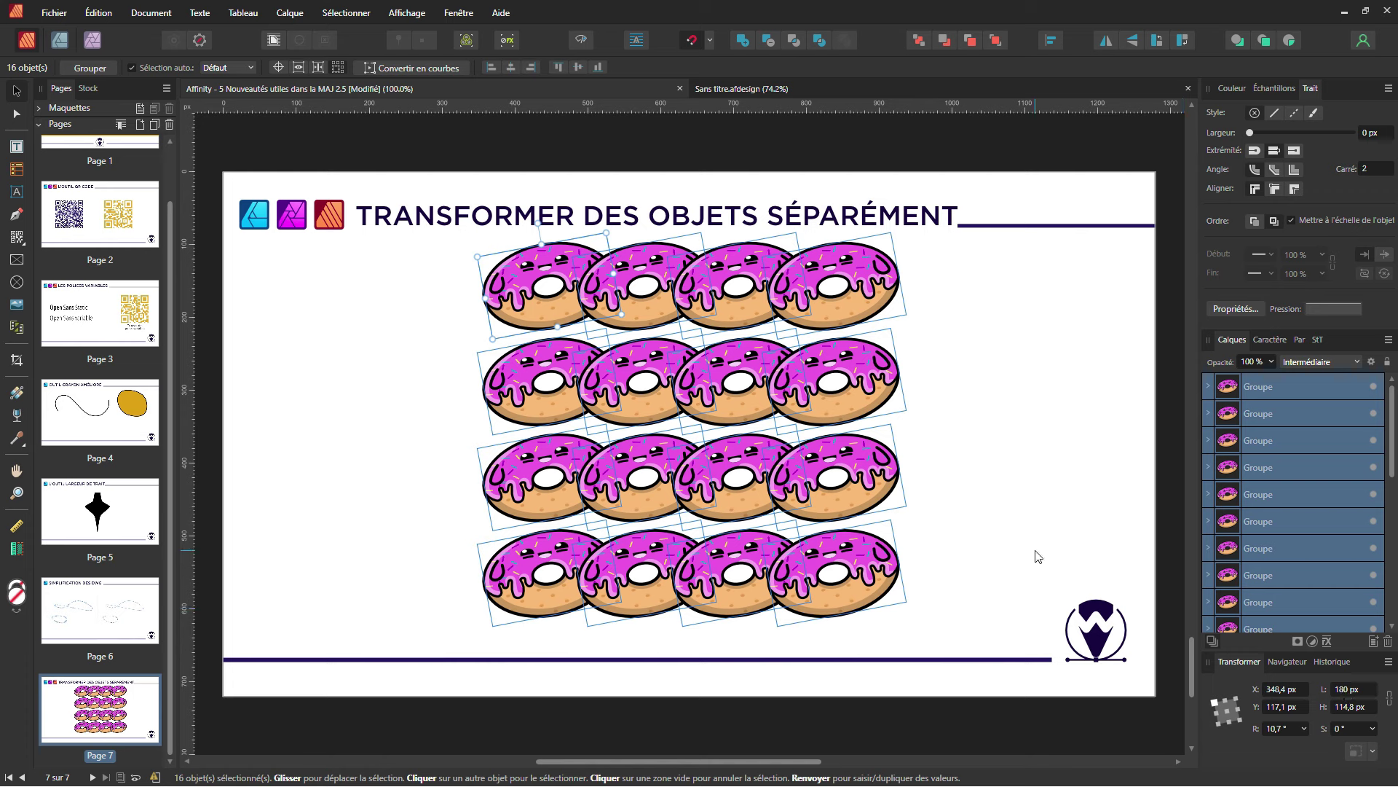
mouse_move(535, 222)
left_mouse_down()
mouse_move(488, 233)
mouse_move(462, 269)
left_mouse_up()
left_click(350, 598)
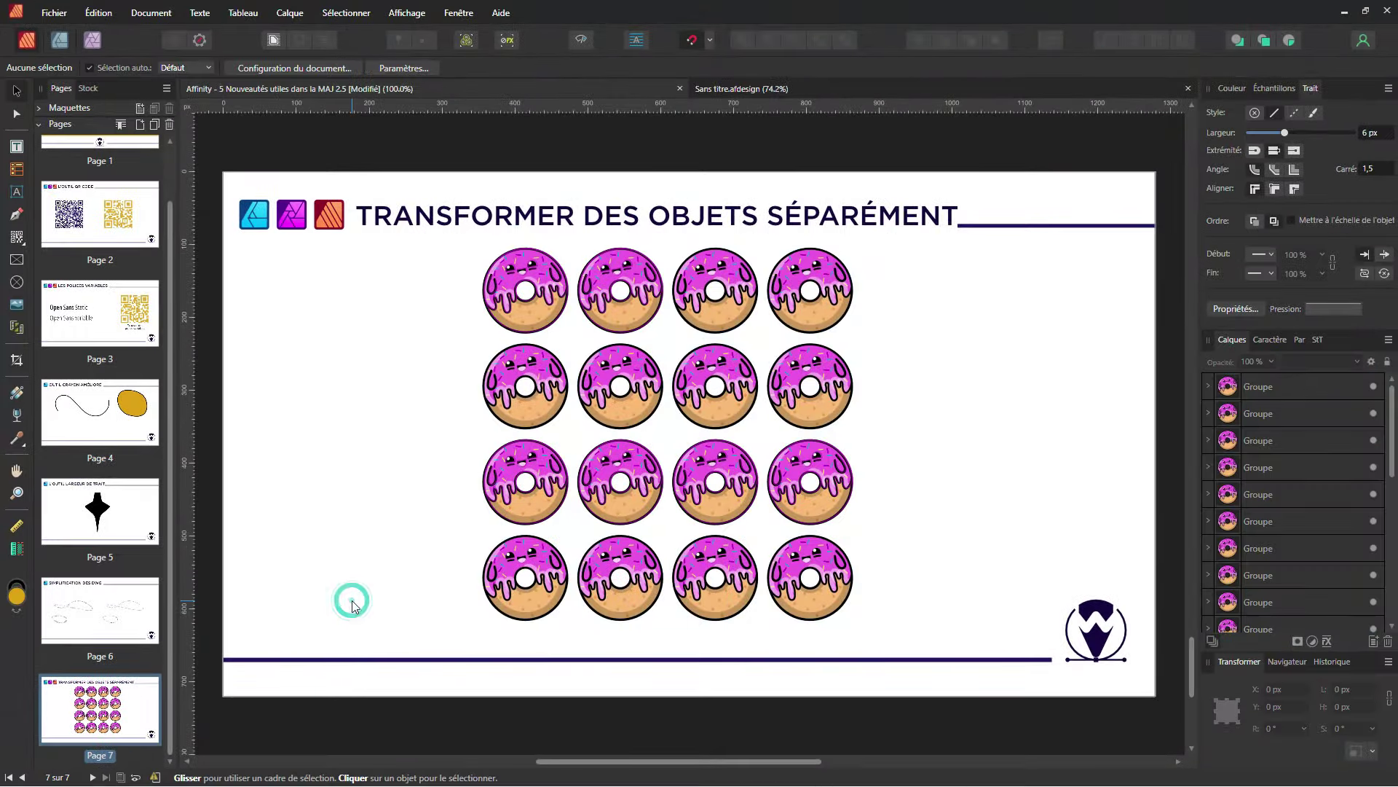
scroll(115, 602, "up", 2)
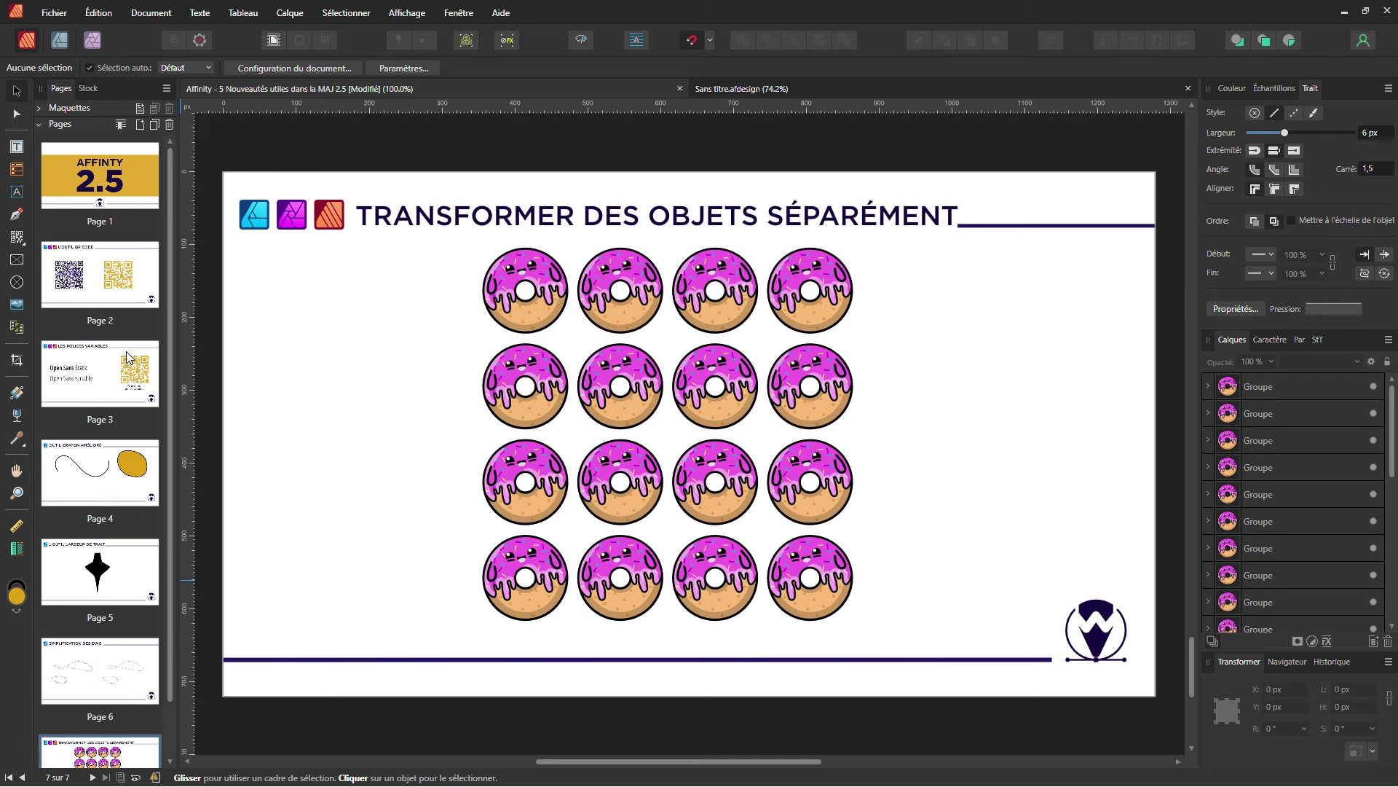
scroll(128, 407, "down", 1)
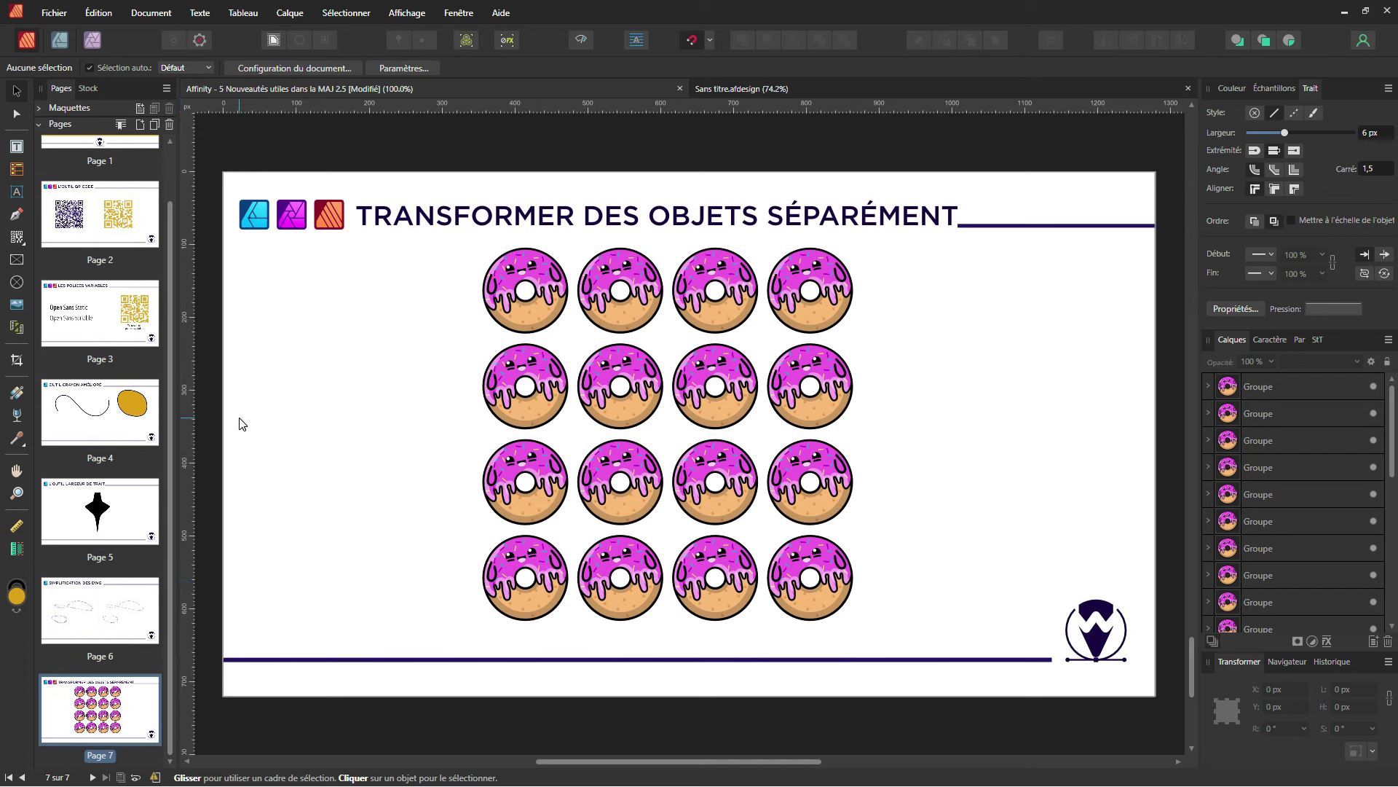